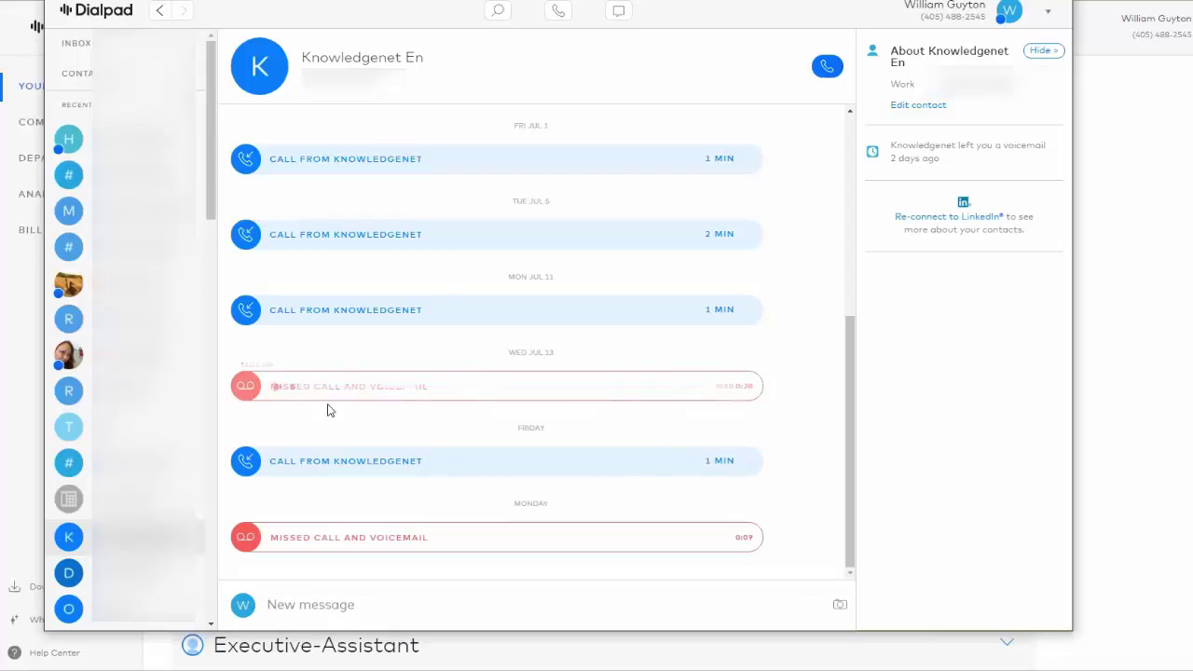
Step: Play the Wed Jul 13 voicemail from Knowledgenet, view the first recent contact's conversation, and return to the account settings
mouse_move(378, 405)
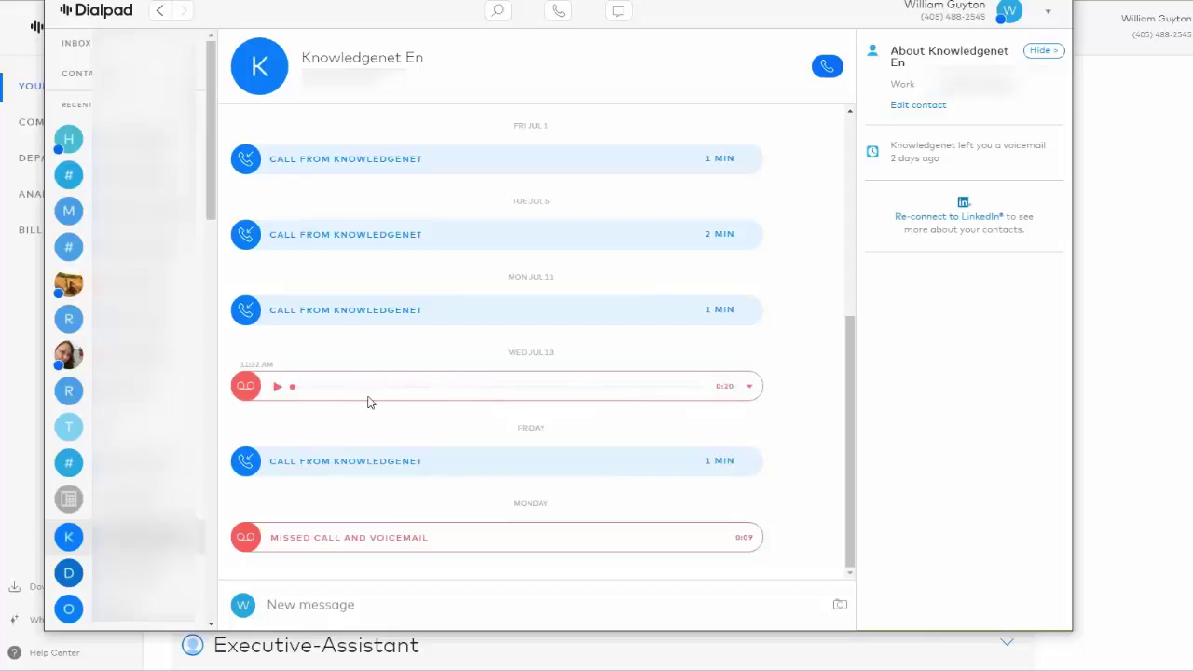
left_click(277, 386)
left_click(130, 139)
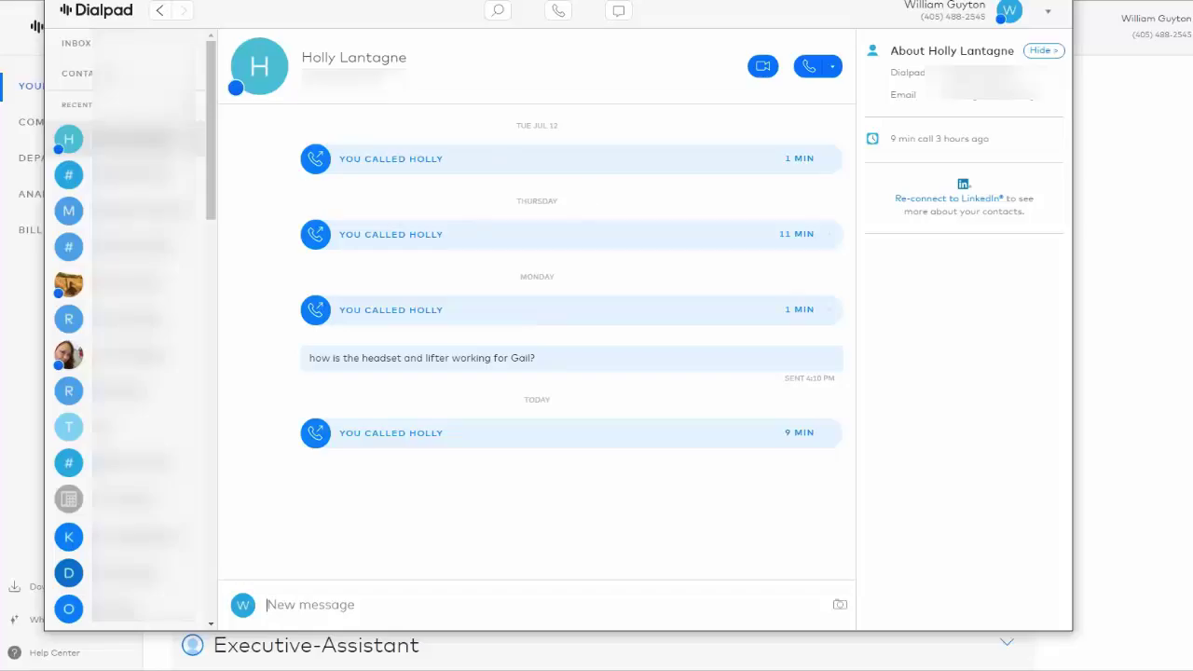
key("alt+F4")
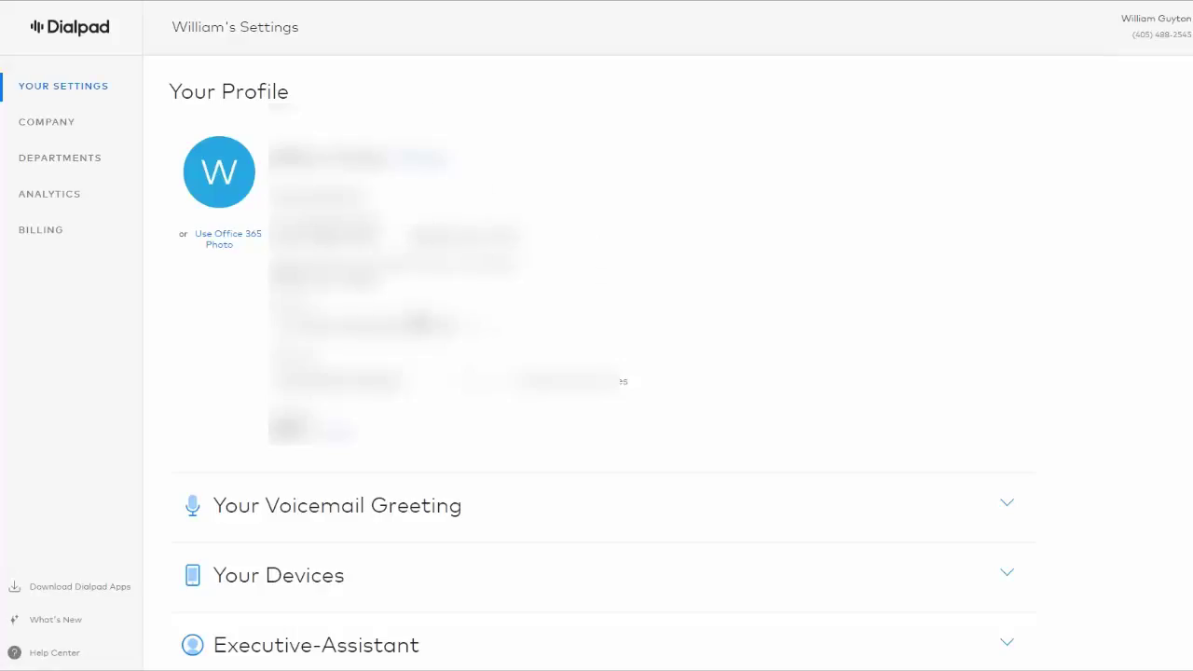
Step: Expand the Your Voicemail Greeting section and view the available greetings without changing the selection
scroll(731, 234, "down", 2)
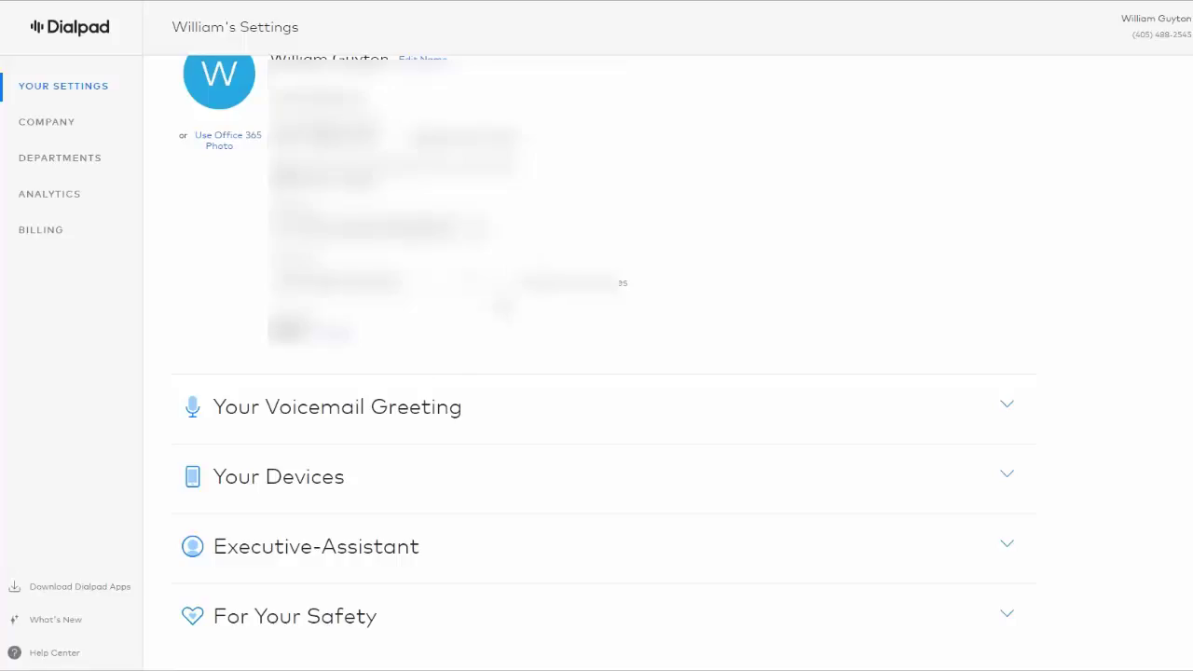
left_click(413, 407)
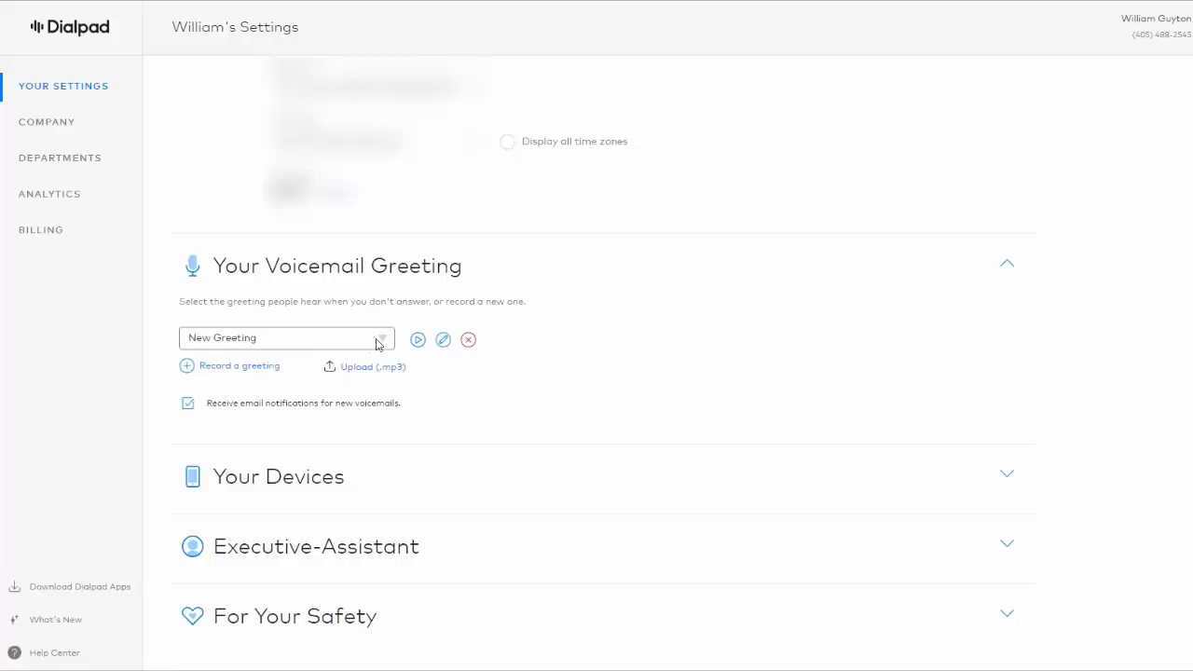
left_click(379, 345)
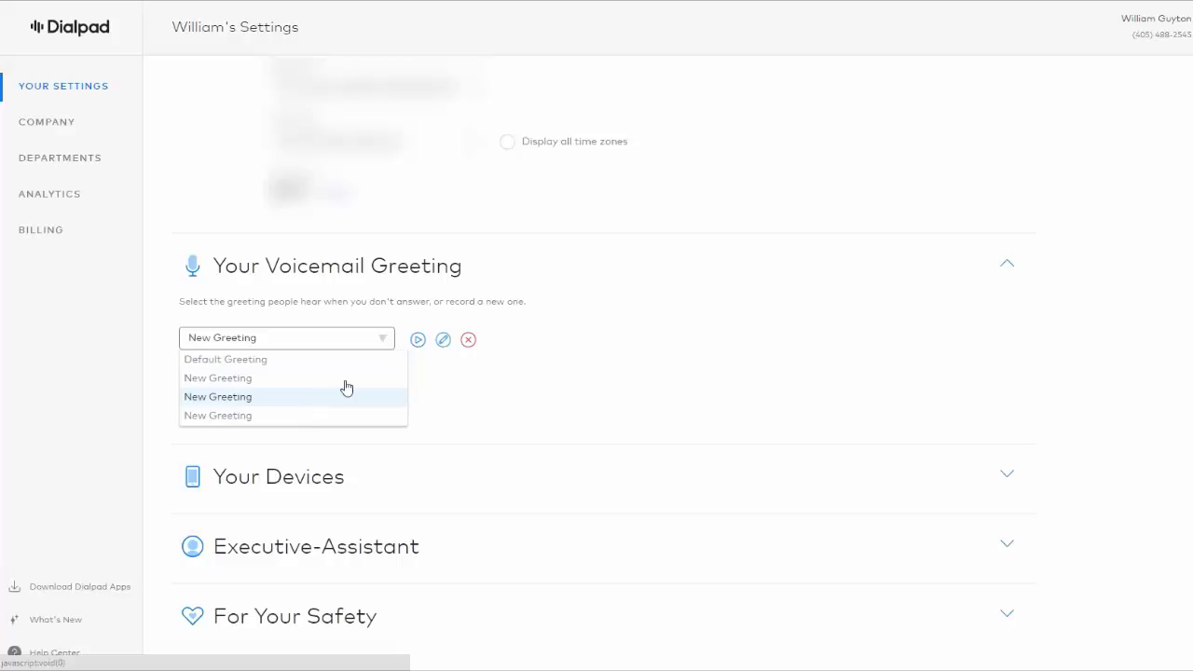
left_click(653, 287)
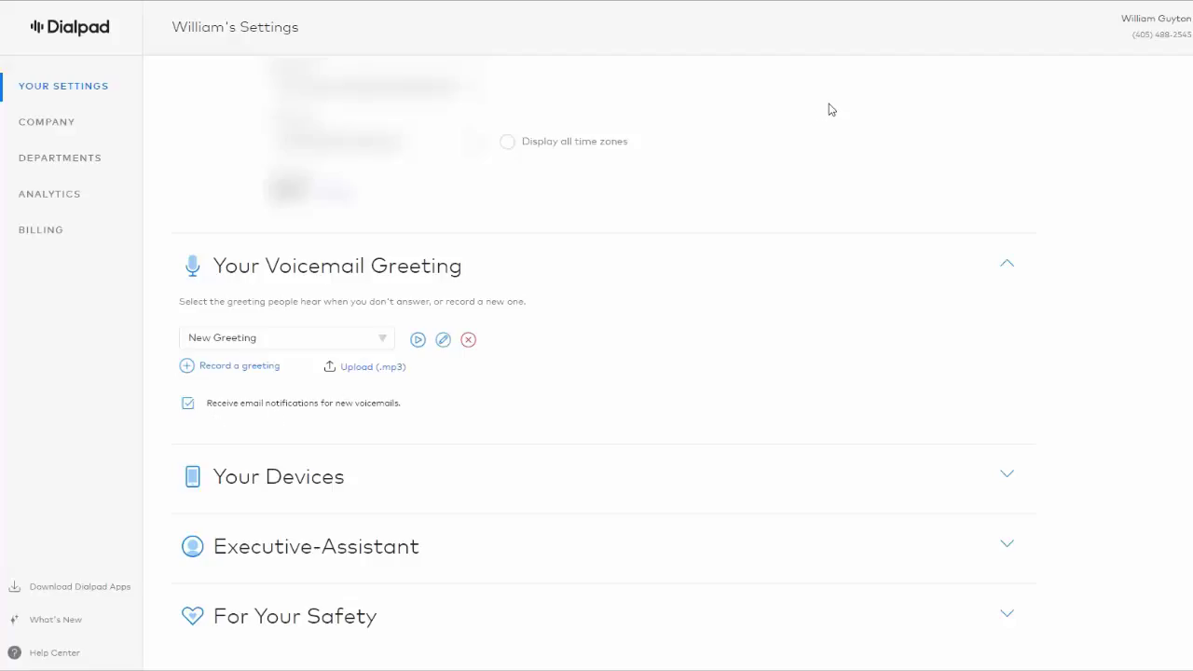
Step: Expand and review the remaining personal settings sections: Your Devices, Executive-Assistant and For Your Safety
left_click(271, 493)
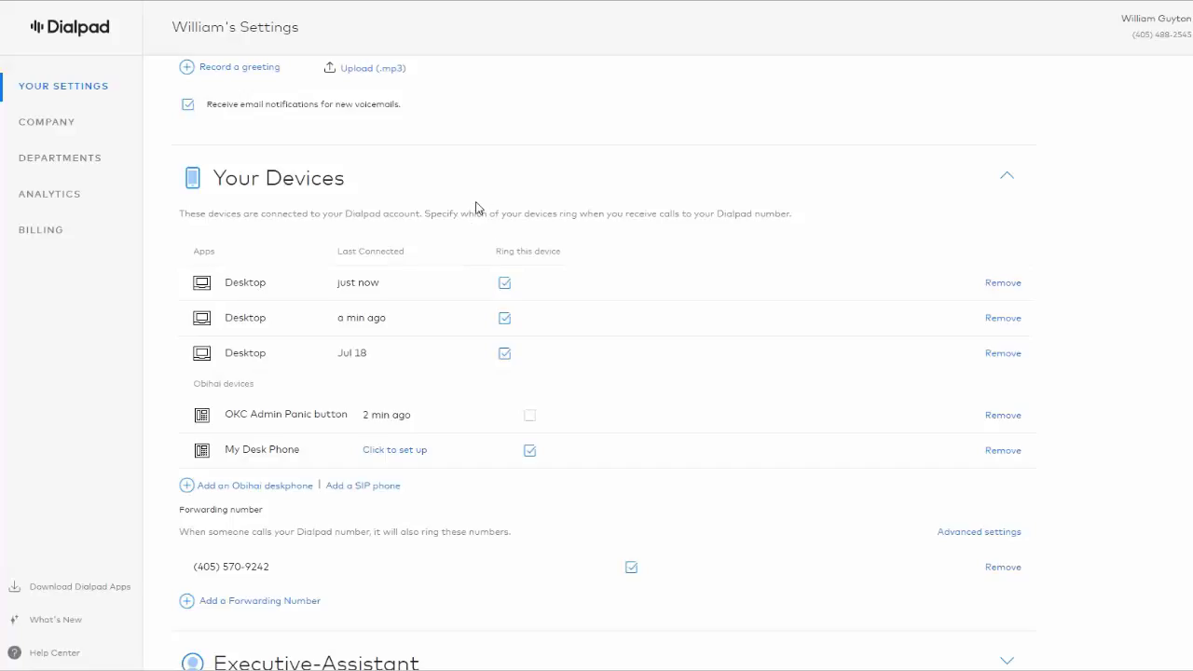
scroll(519, 263, "down", 2)
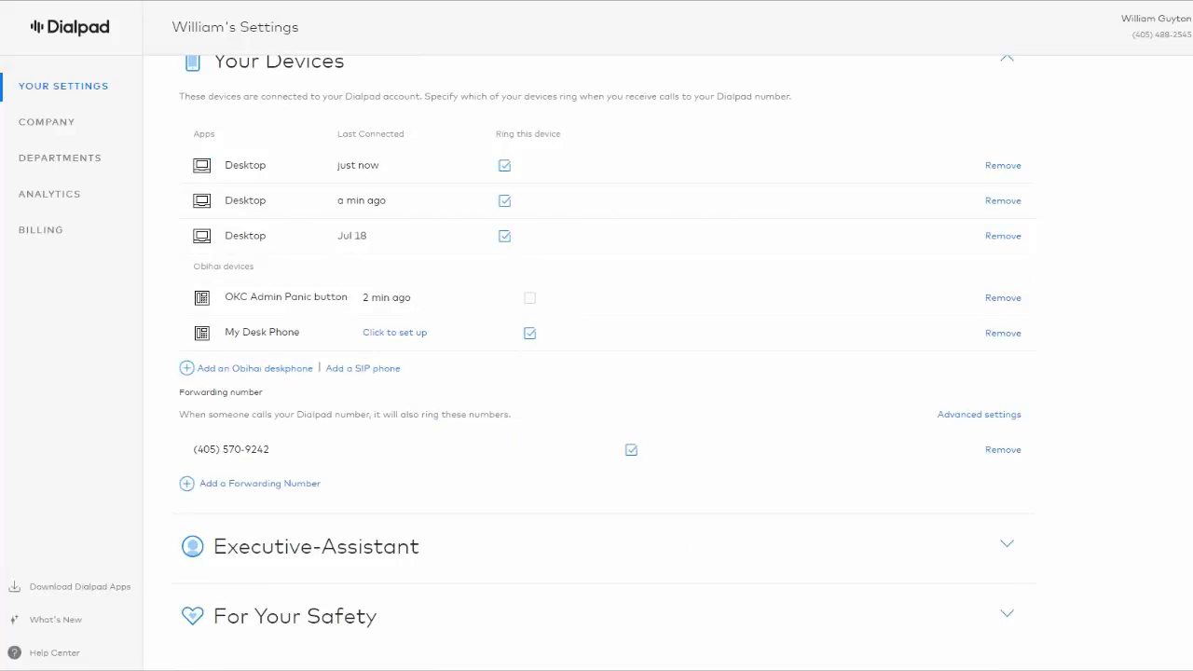
left_click(345, 545)
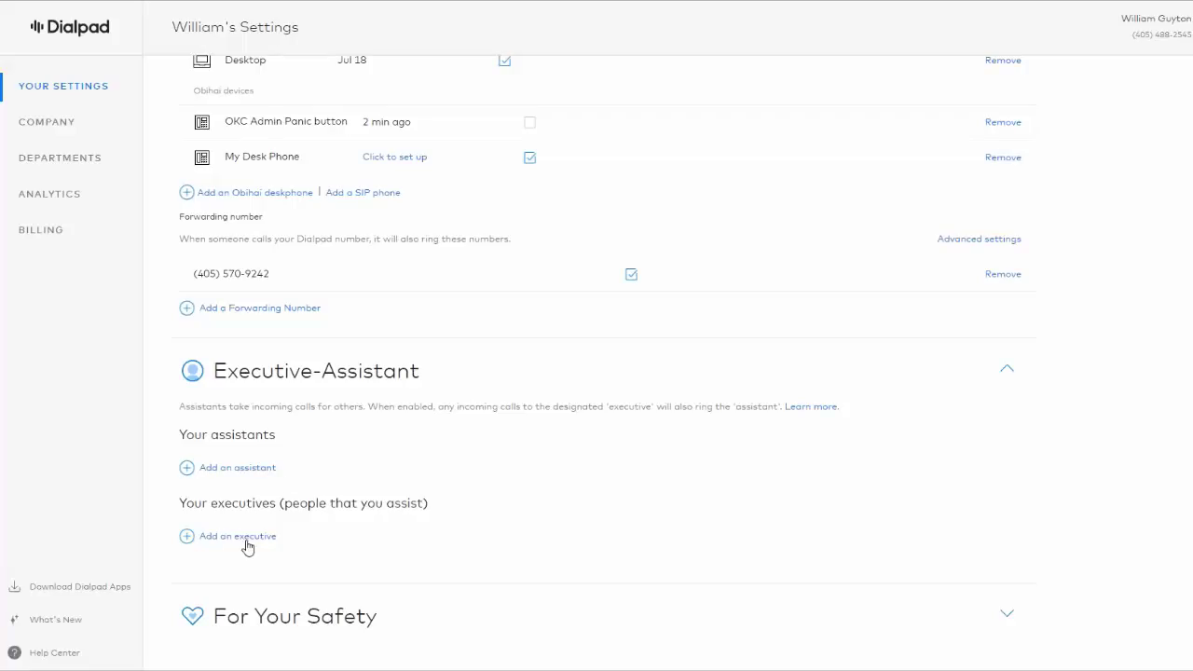
left_click(256, 611)
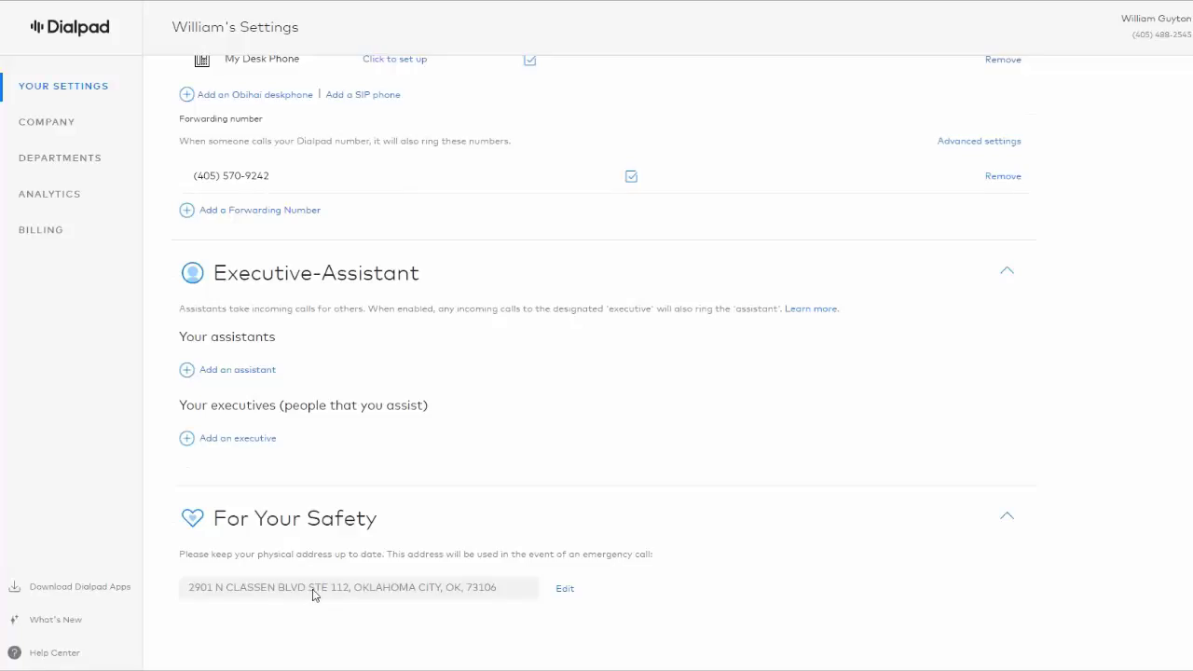
scroll(312, 596, "up", 7)
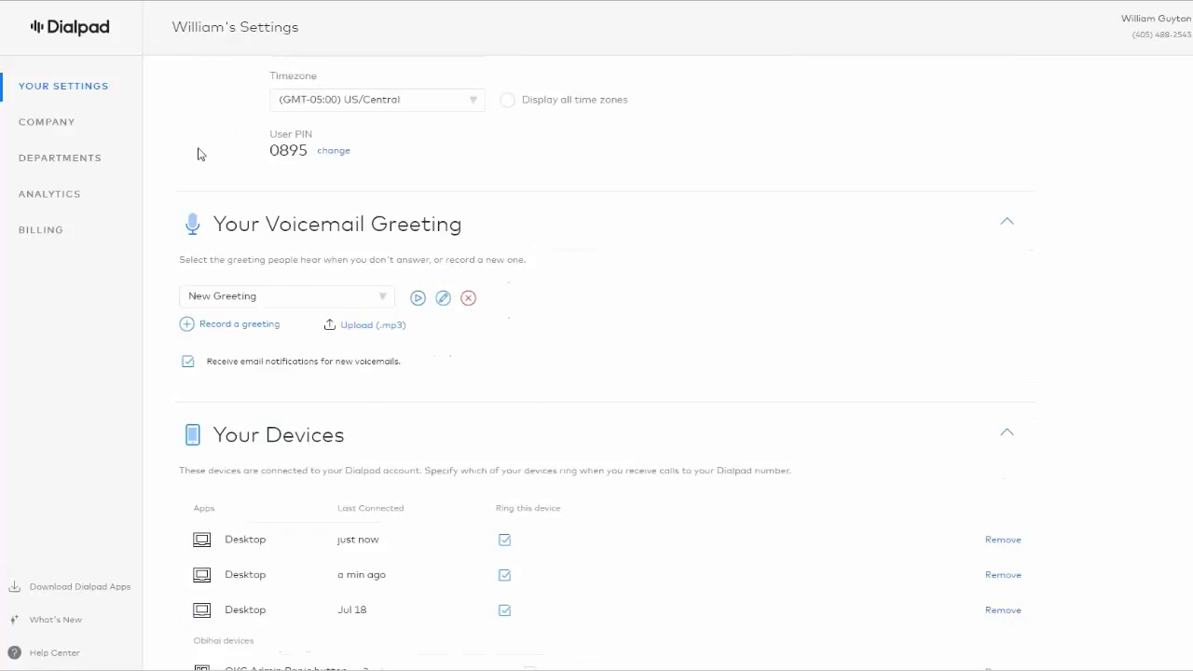
Step: Open Analytics and examine the entire office's daily calls, calling habits and per-user call statistics for the past 30 days
left_click(66, 198)
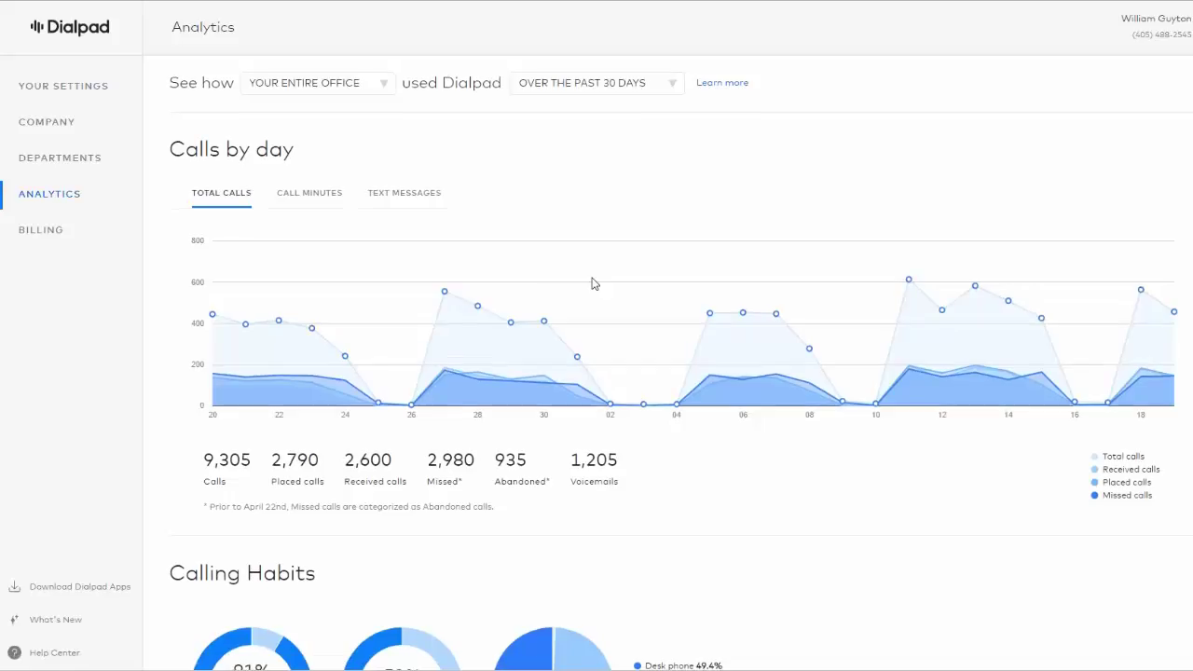
scroll(594, 283, "down", 2)
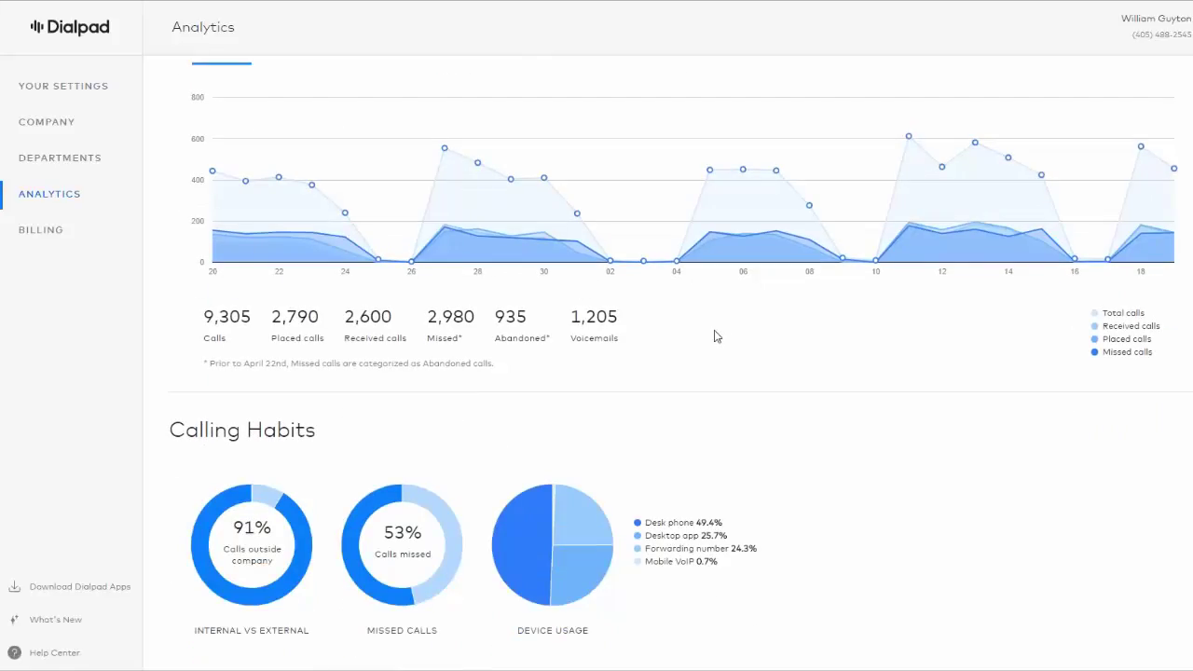
scroll(602, 180, "up", 2)
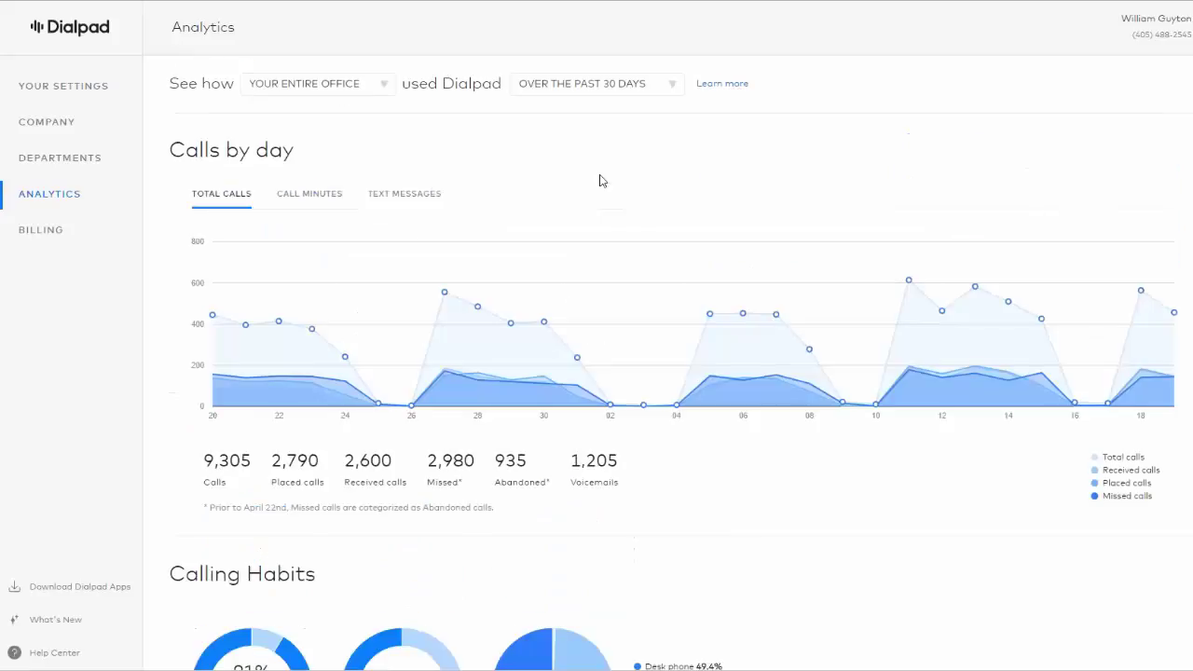
scroll(850, 233, "down", 1)
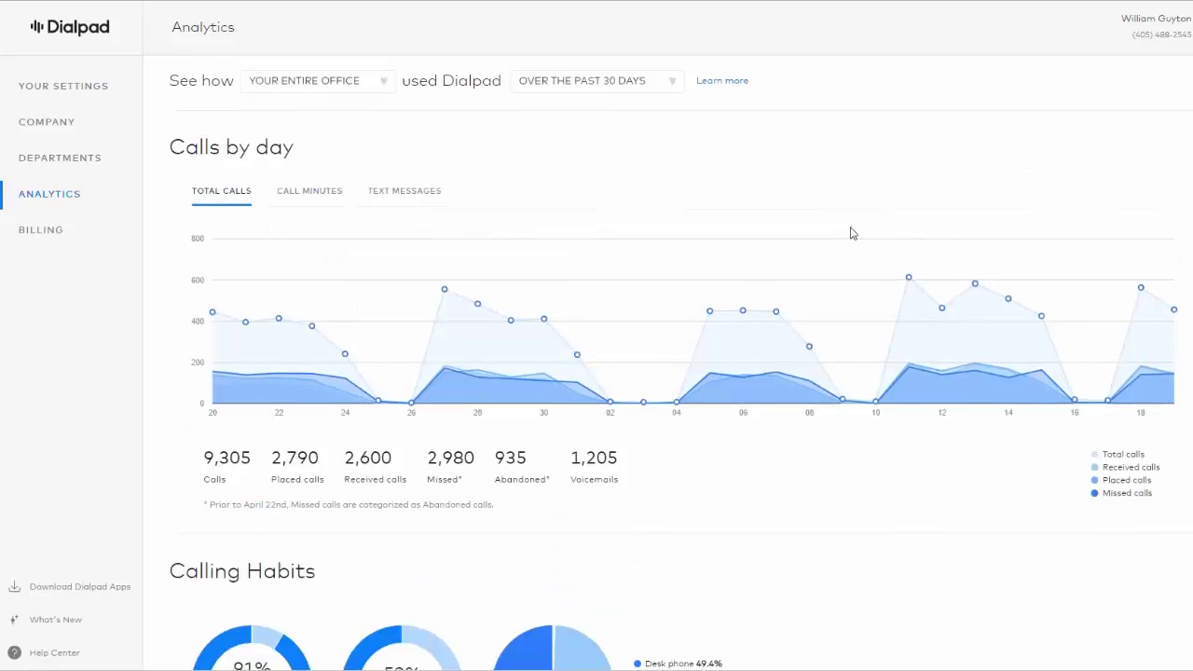
scroll(850, 233, "down", 5)
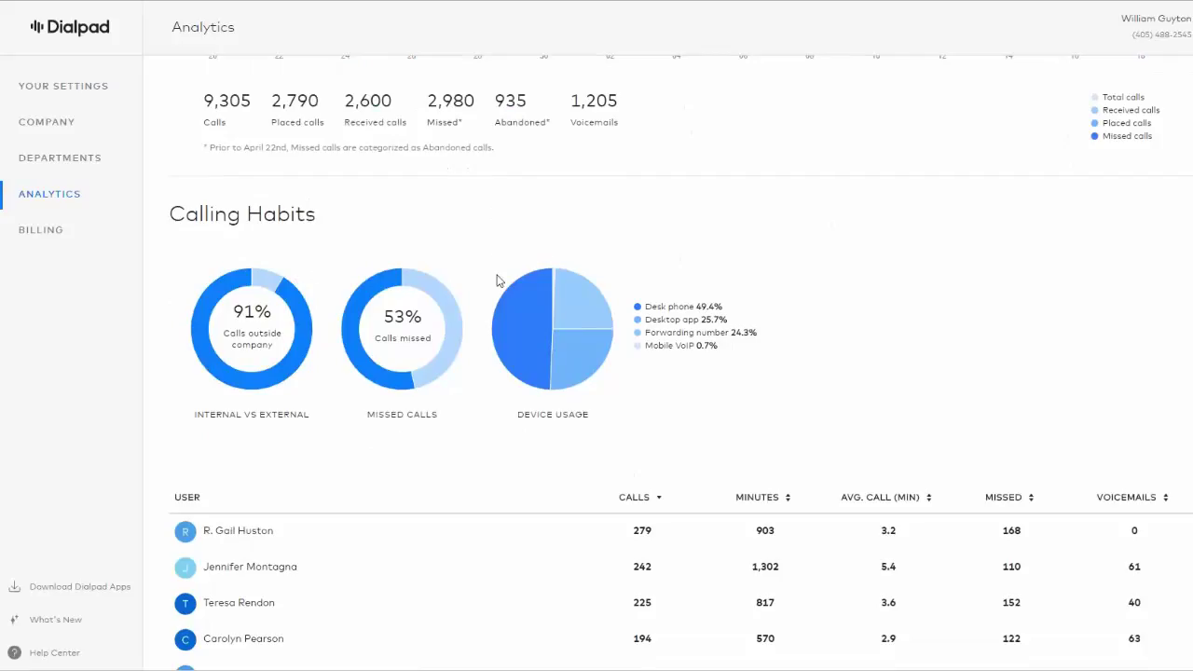
scroll(600, 268, "down", 1)
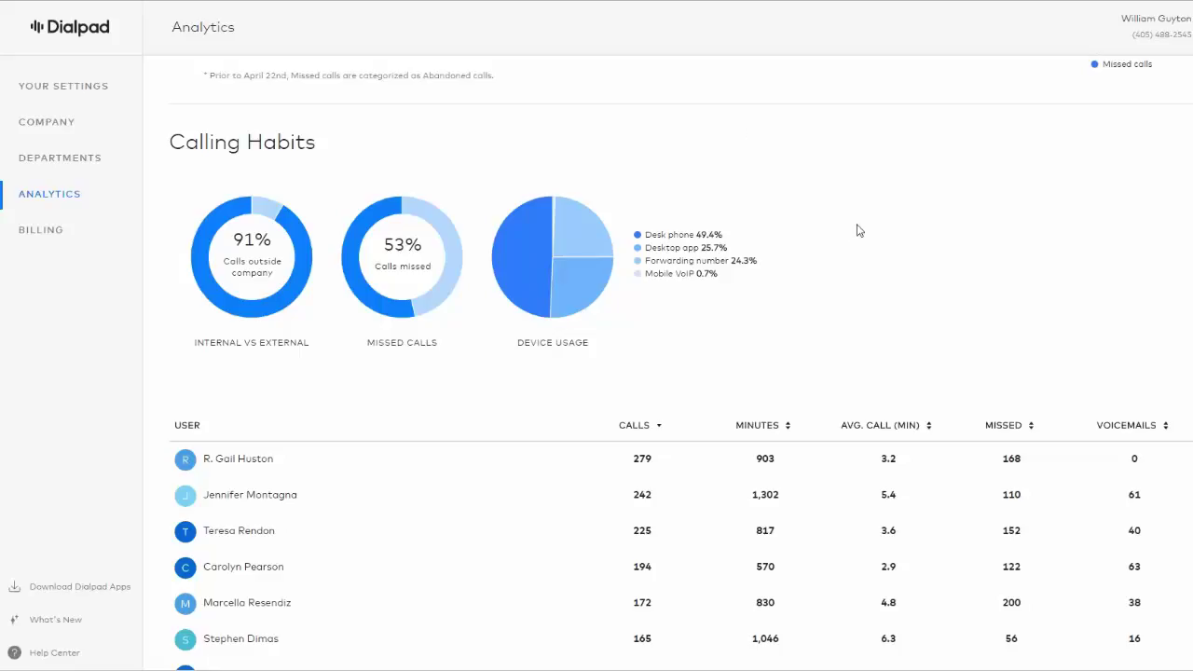
scroll(855, 228, "down", 1)
scroll(851, 226, "down", 3)
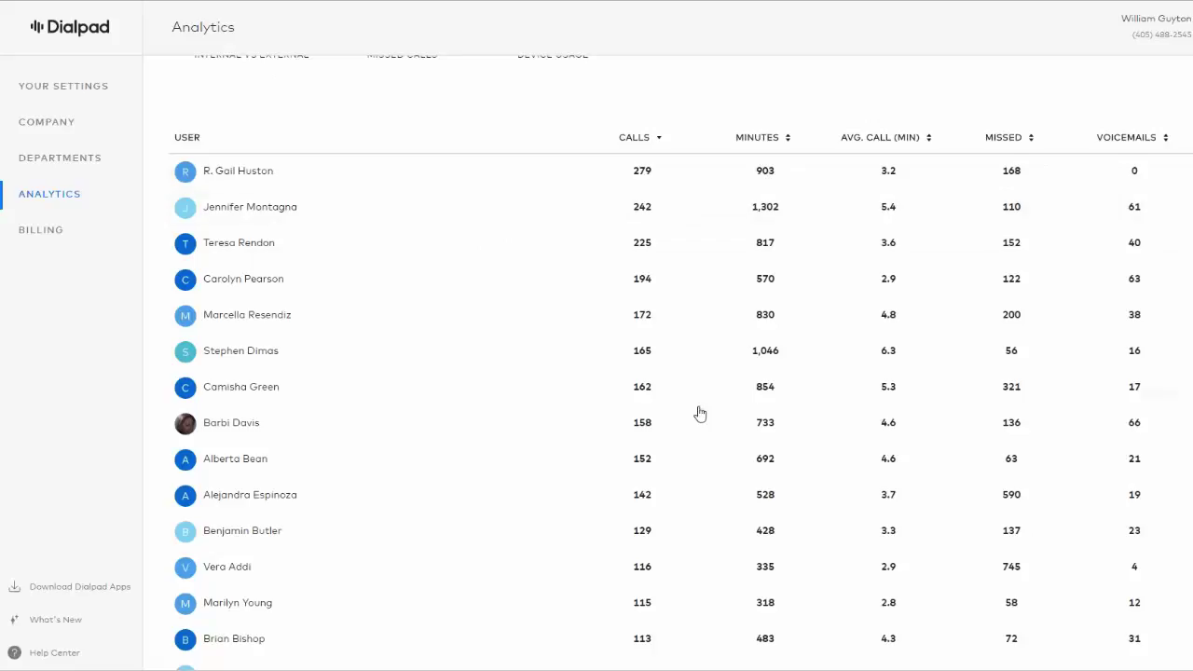
scroll(698, 413, "up", 4)
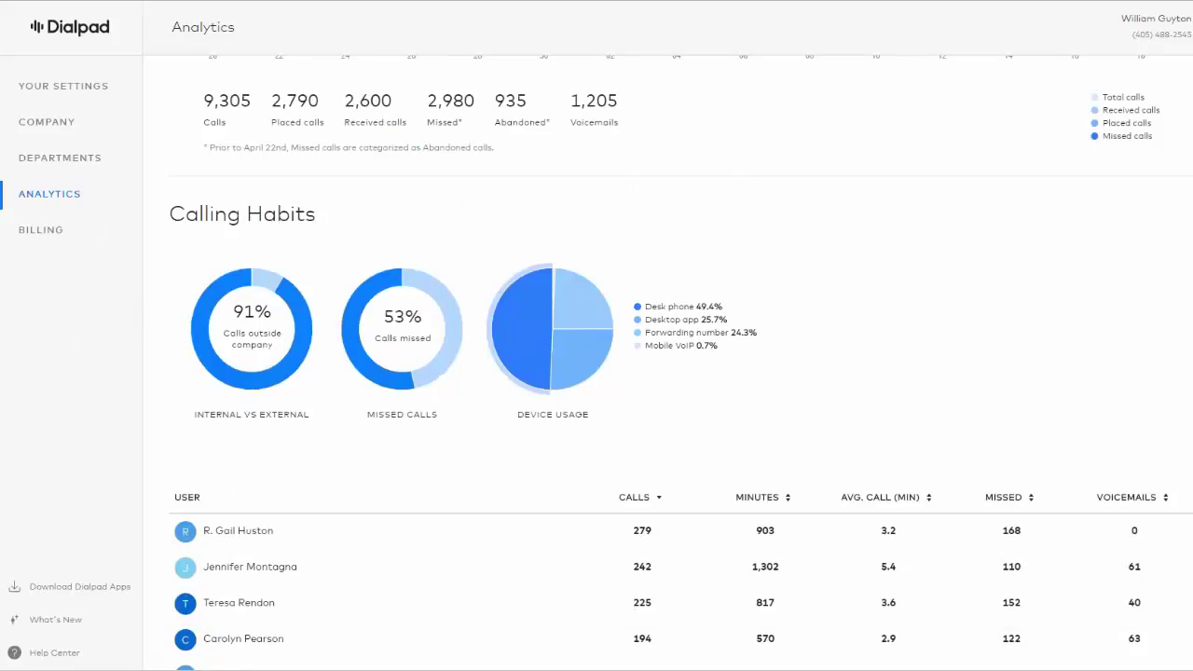
Step: Open the company's Team page and look through the list of member accounts
left_click(67, 127)
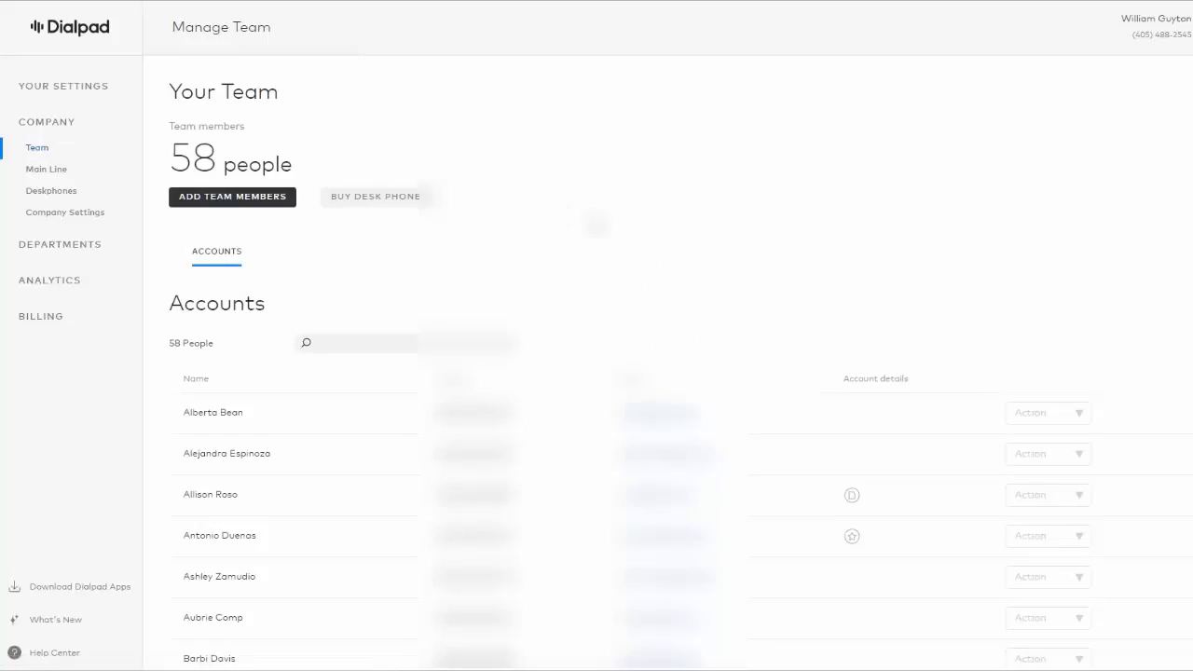
scroll(668, 373, "down", 2)
scroll(667, 373, "up", 2)
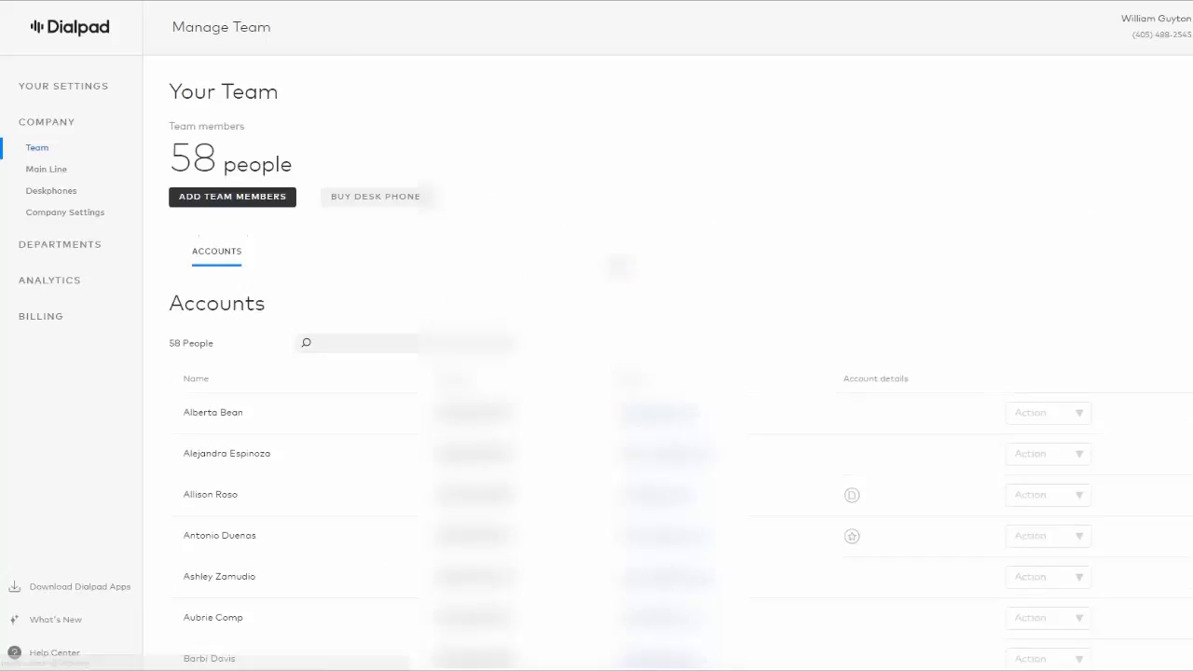
scroll(668, 372, "down", 10)
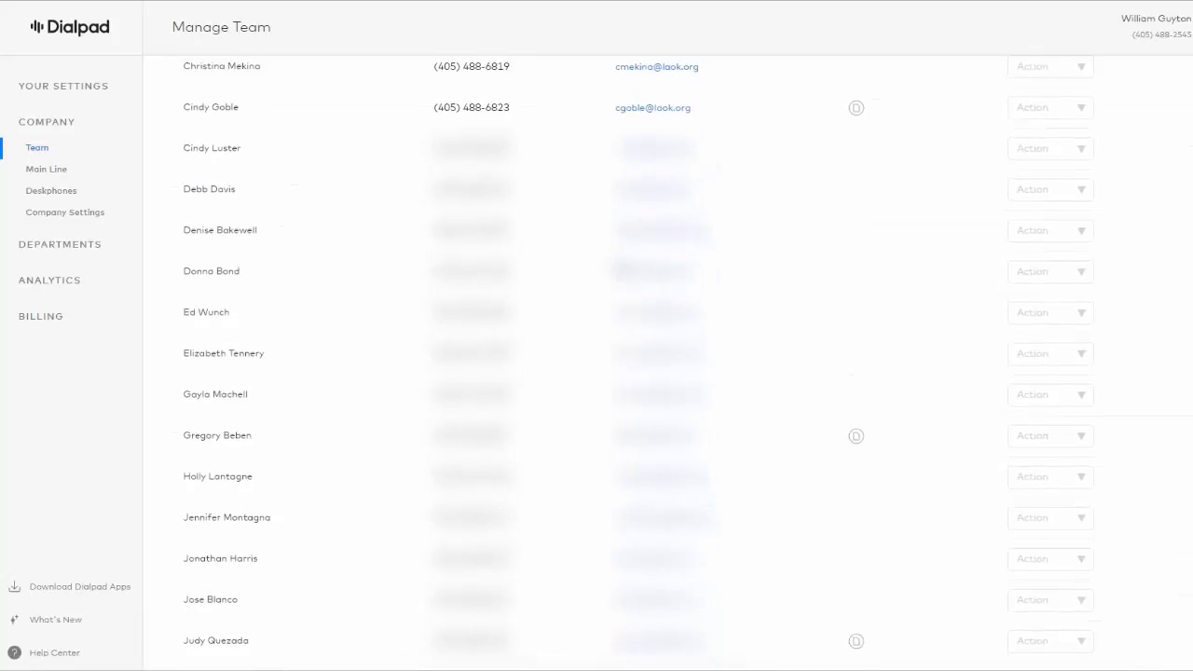
scroll(667, 373, "up", 10)
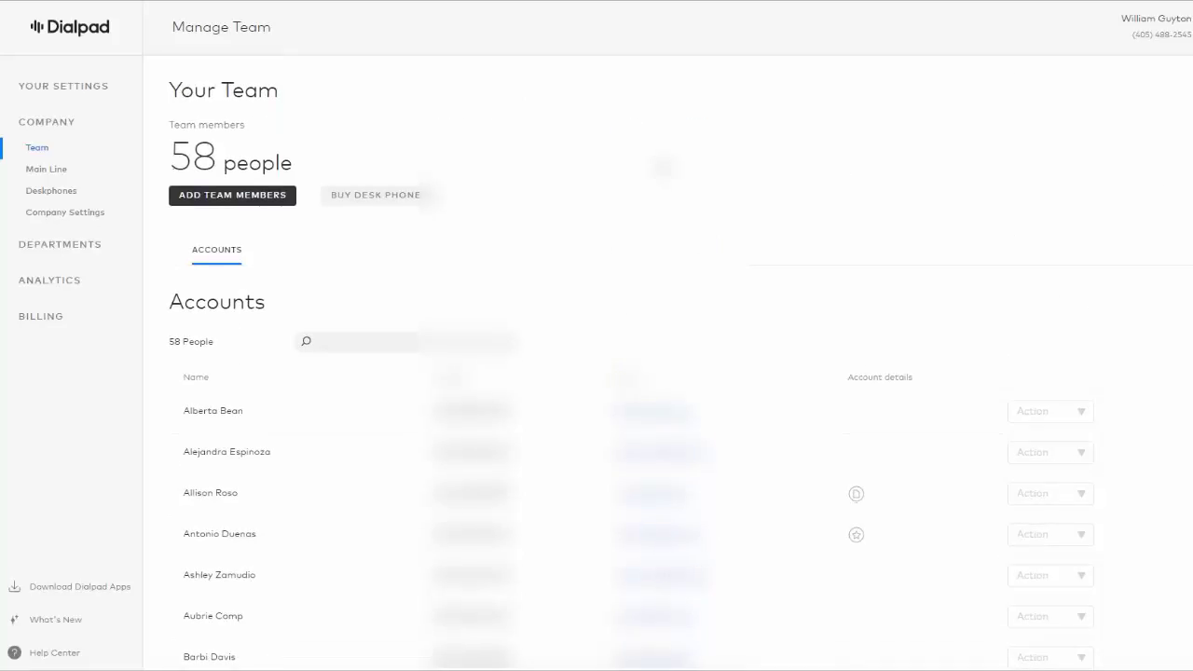
scroll(668, 373, "down", 3)
scroll(668, 373, "up", 3)
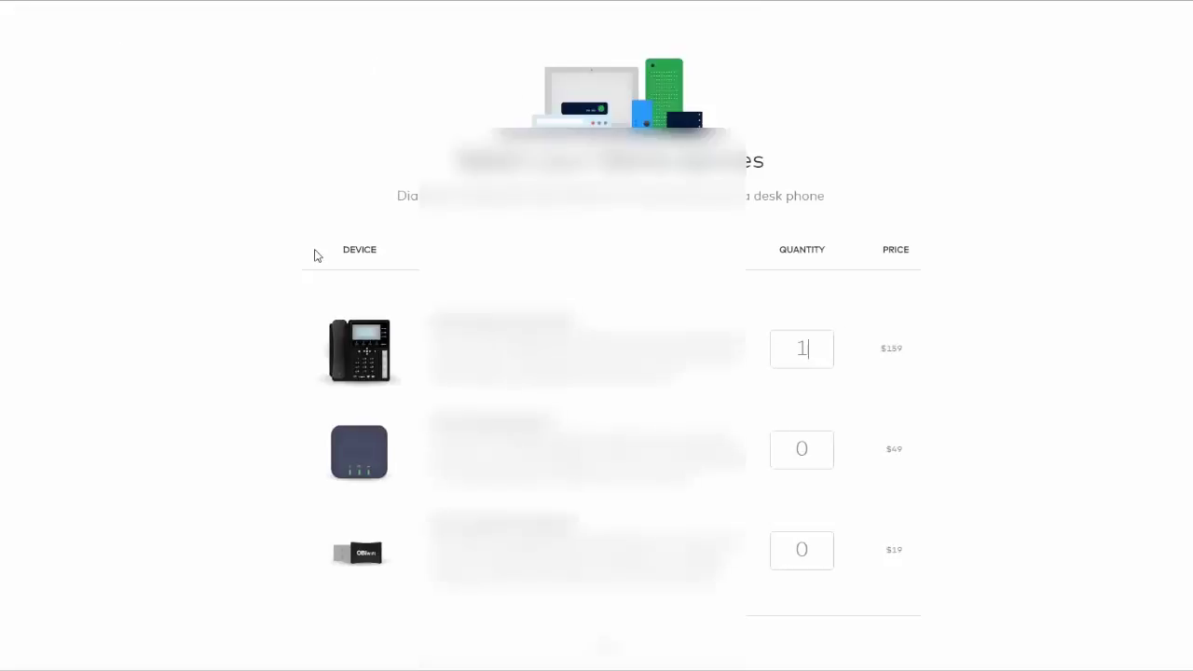
Step: Look over the desk phone purchase options and review the Team accounts list again
scroll(315, 255, "down", 2)
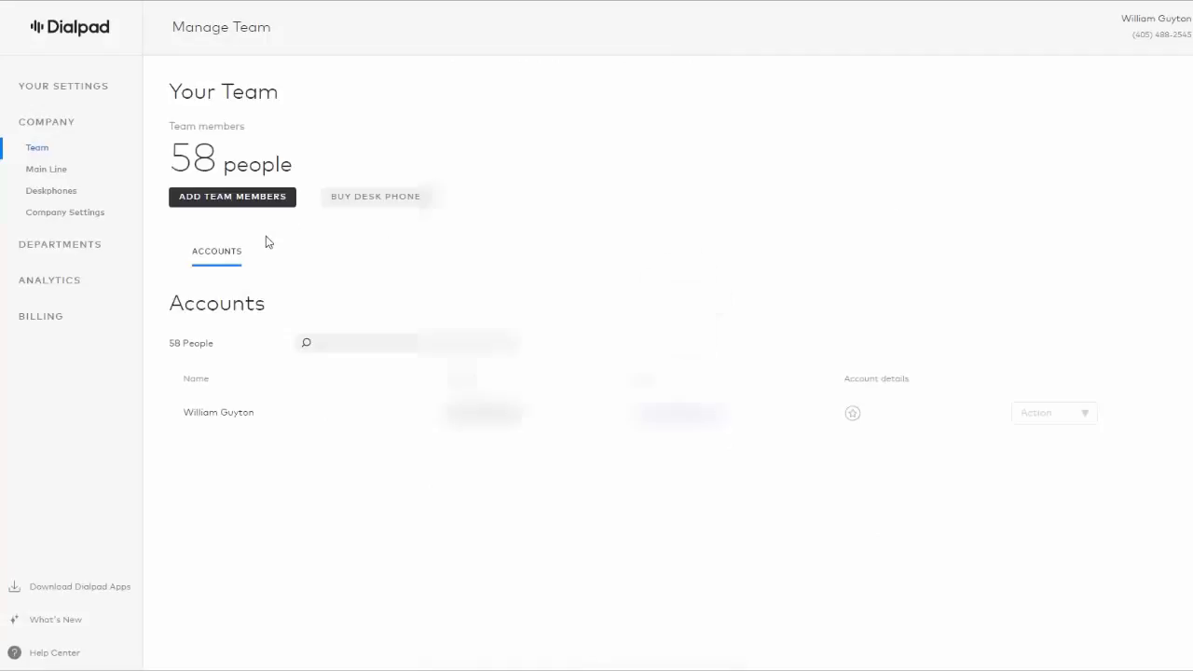
scroll(628, 373, "down", 4)
scroll(628, 373, "up", 3)
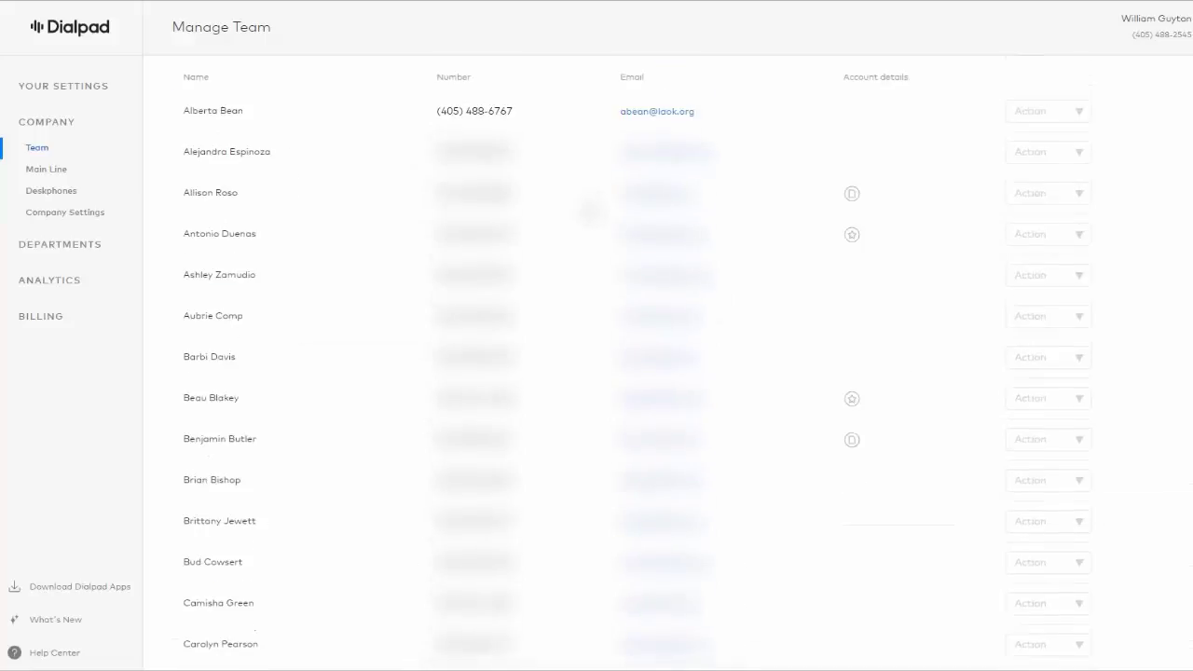
scroll(634, 422, "up", 2)
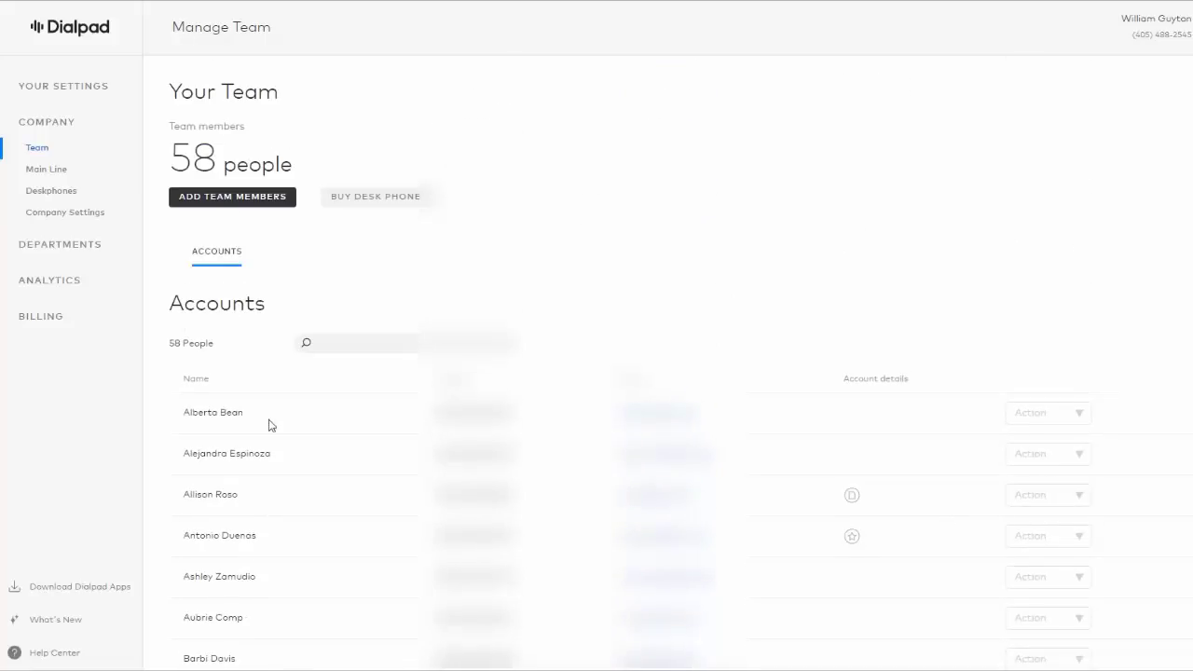
scroll(882, 373, "down", 2)
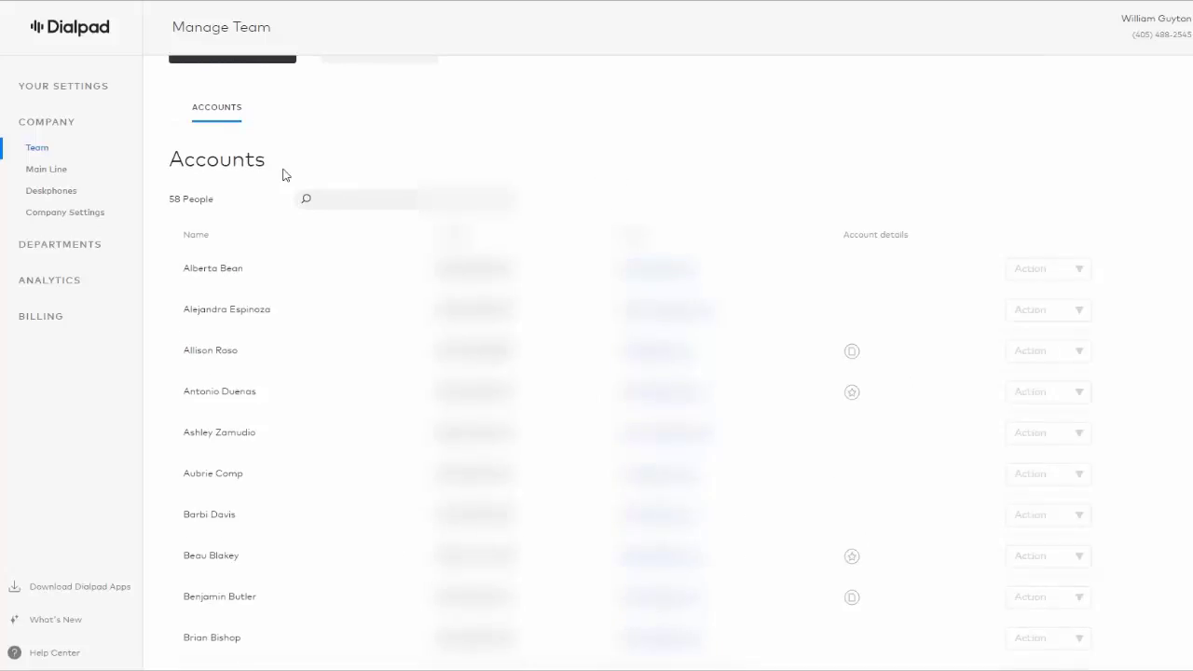
Step: Open the company's Main Line settings and review its phone numbers and the Assigned Operators & Phones section
left_click(55, 169)
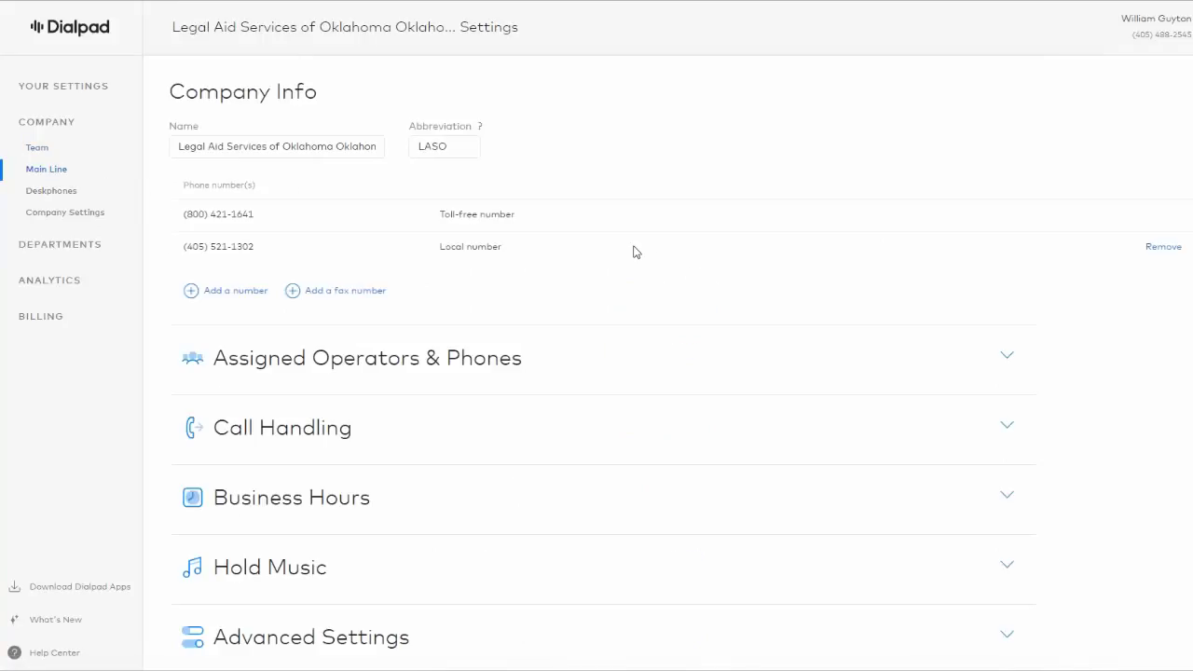
left_click(324, 358)
scroll(591, 293, "down", 1)
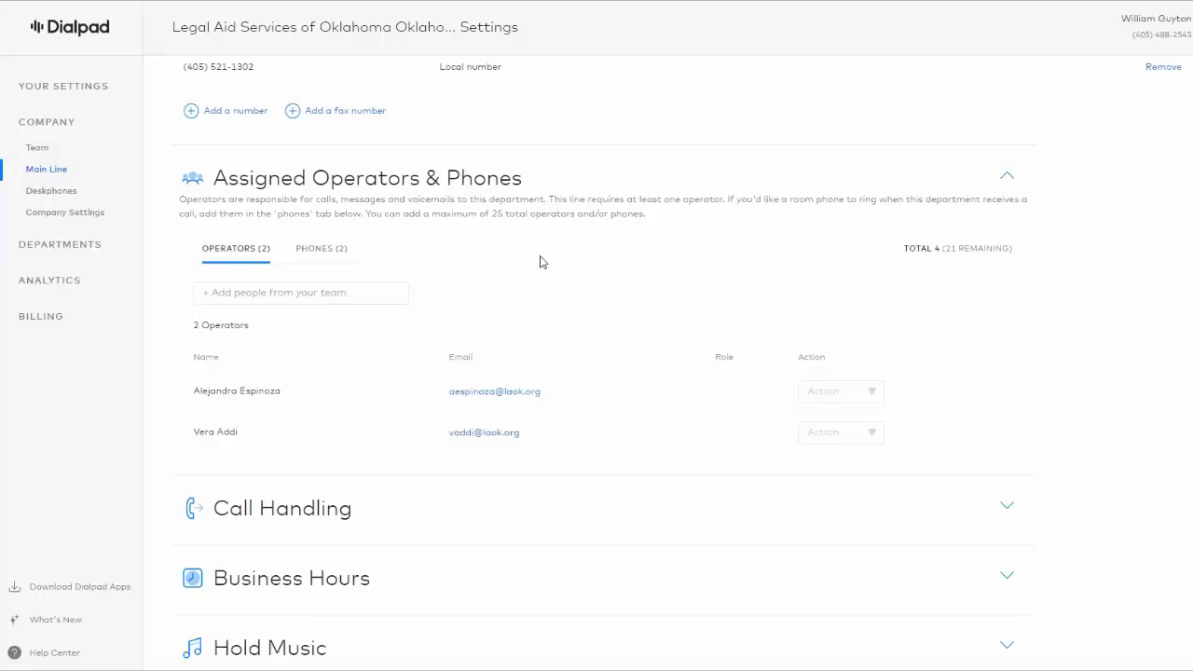
scroll(373, 243, "up", 2)
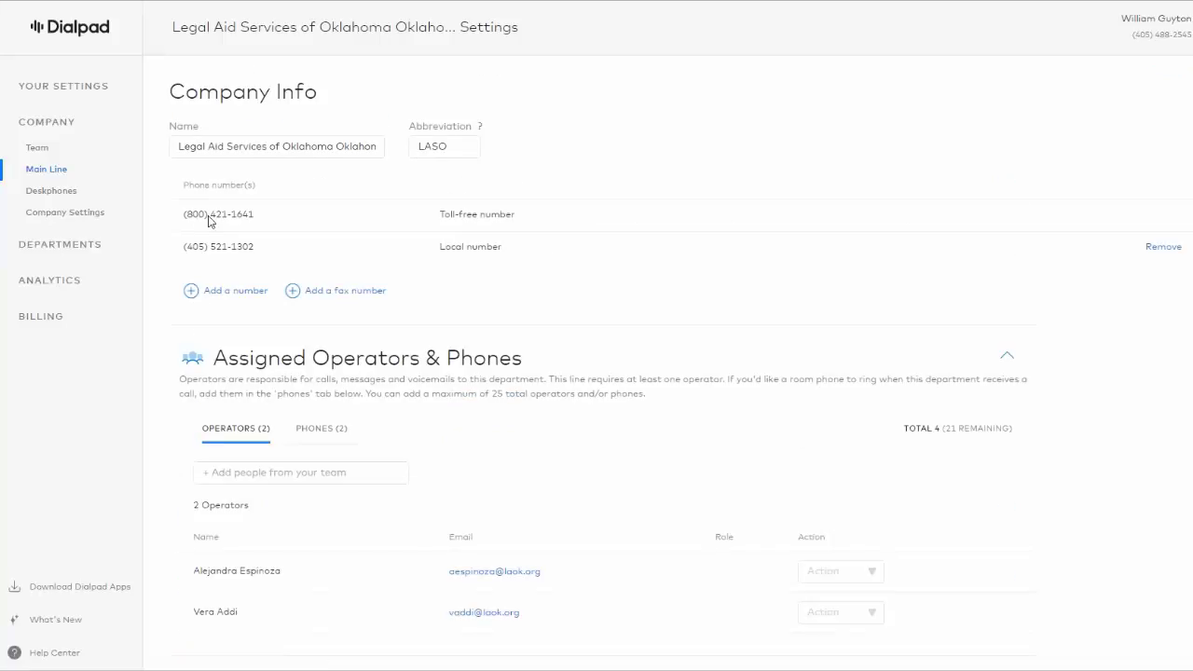
scroll(315, 395, "down", 2)
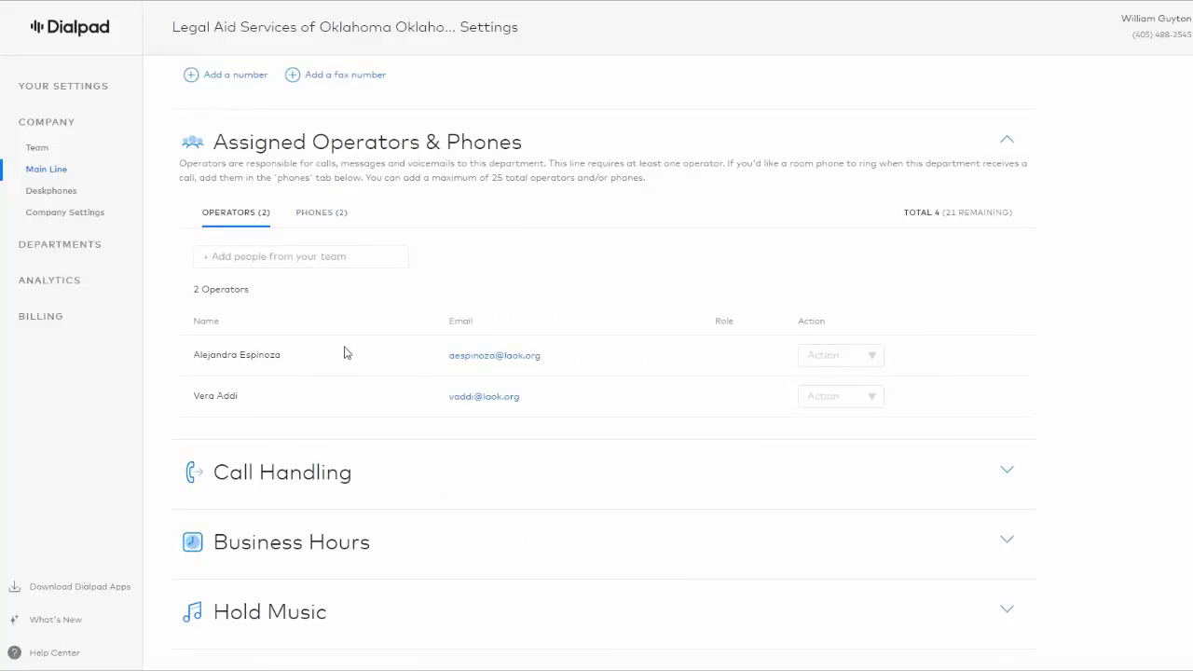
Step: Expand the main line's Call Handling section and review the system greeting and automated response menu options
scroll(345, 350, "down", 1)
left_click(346, 426)
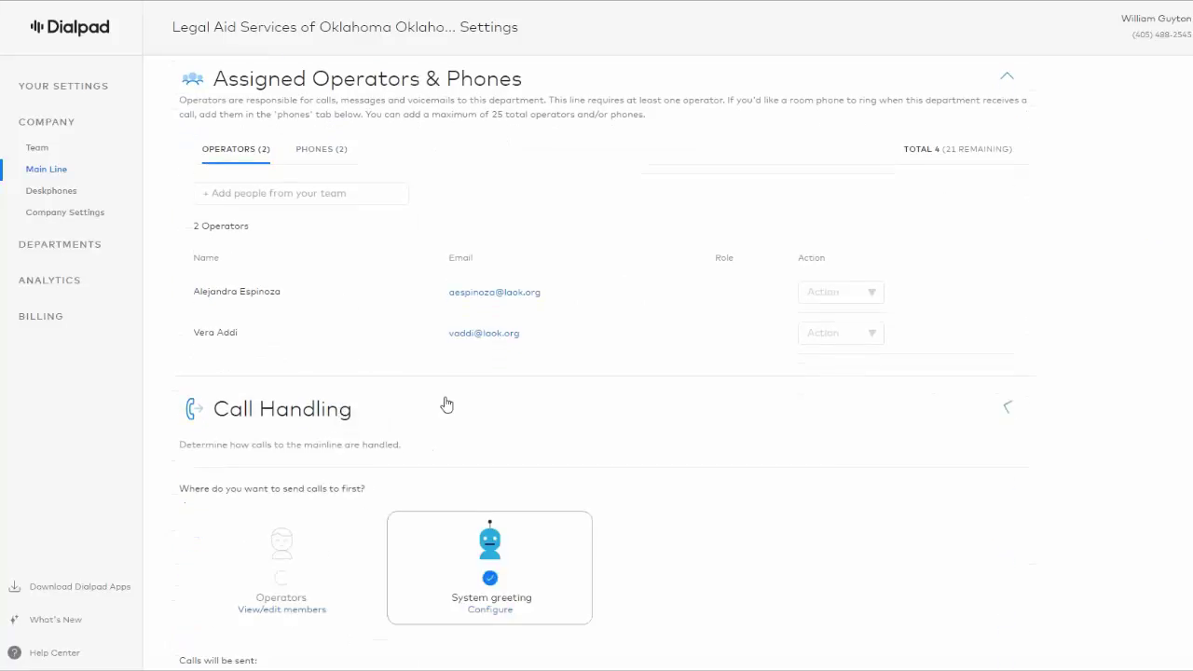
scroll(901, 345, "down", 4)
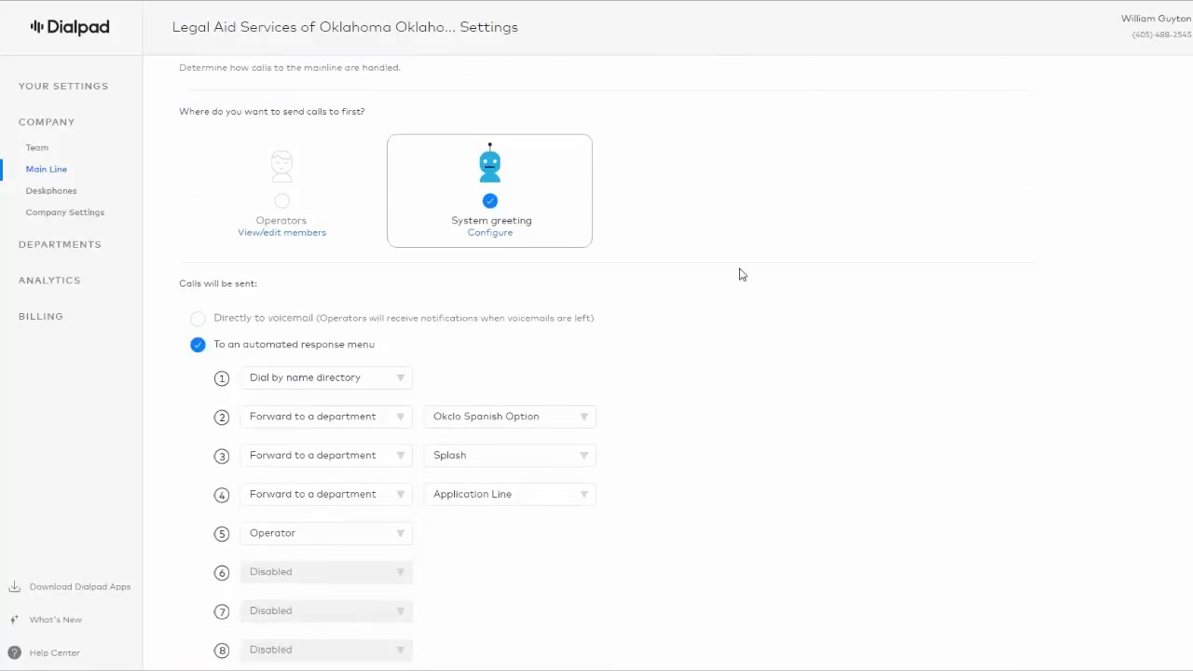
Step: Review the main line's automated response menu assignments and the greeting and voicemail greeting options beneath them
scroll(364, 346, "down", 1)
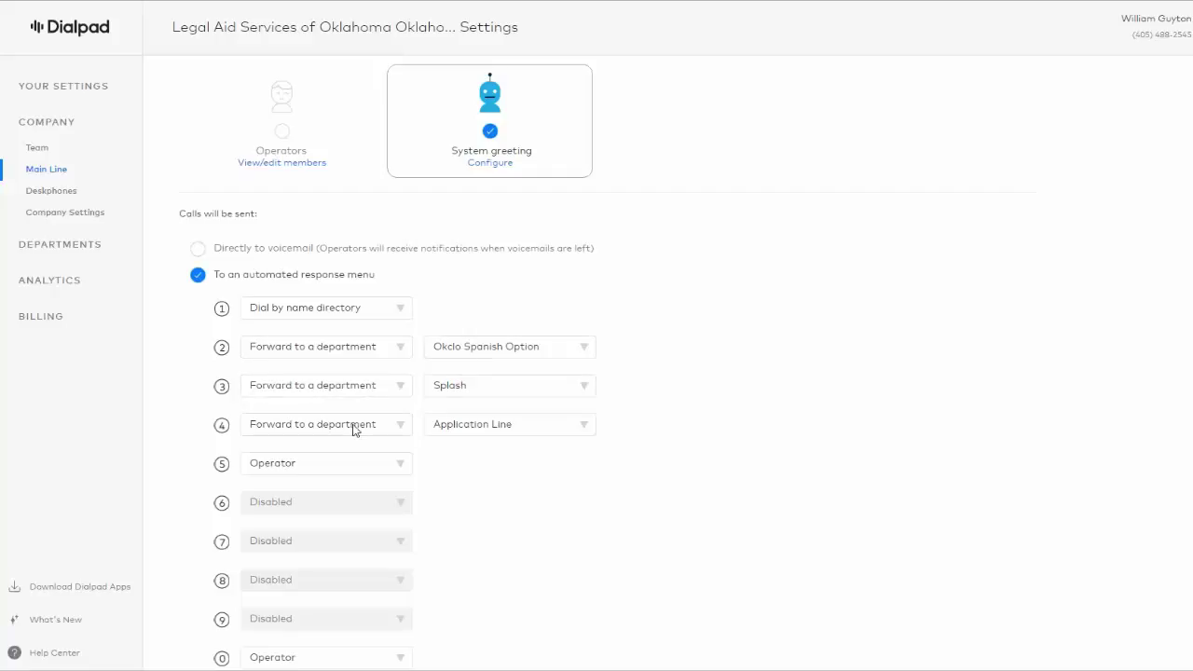
scroll(774, 341, "down", 2)
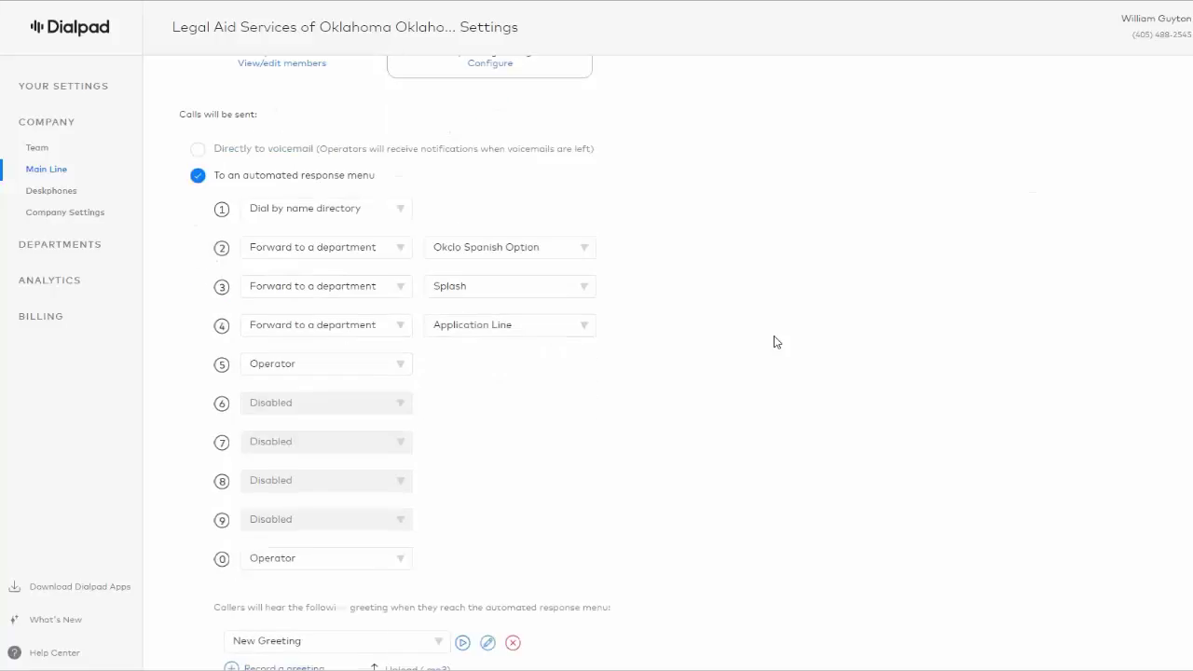
scroll(775, 341, "down", 1)
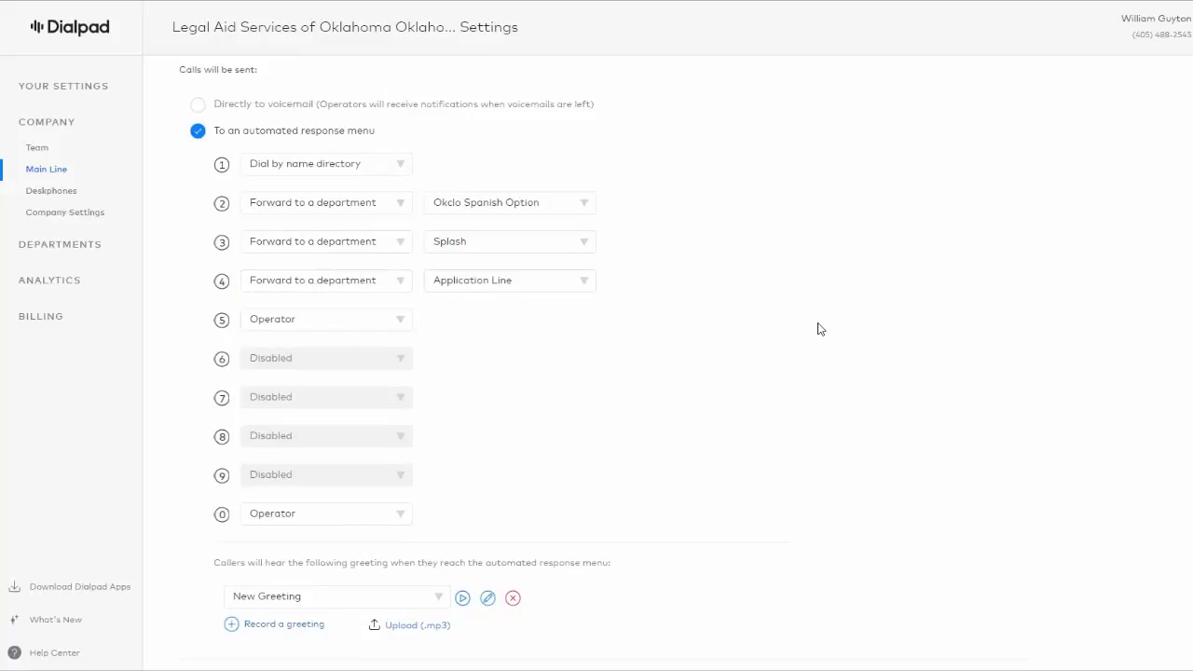
scroll(818, 330, "up", 5)
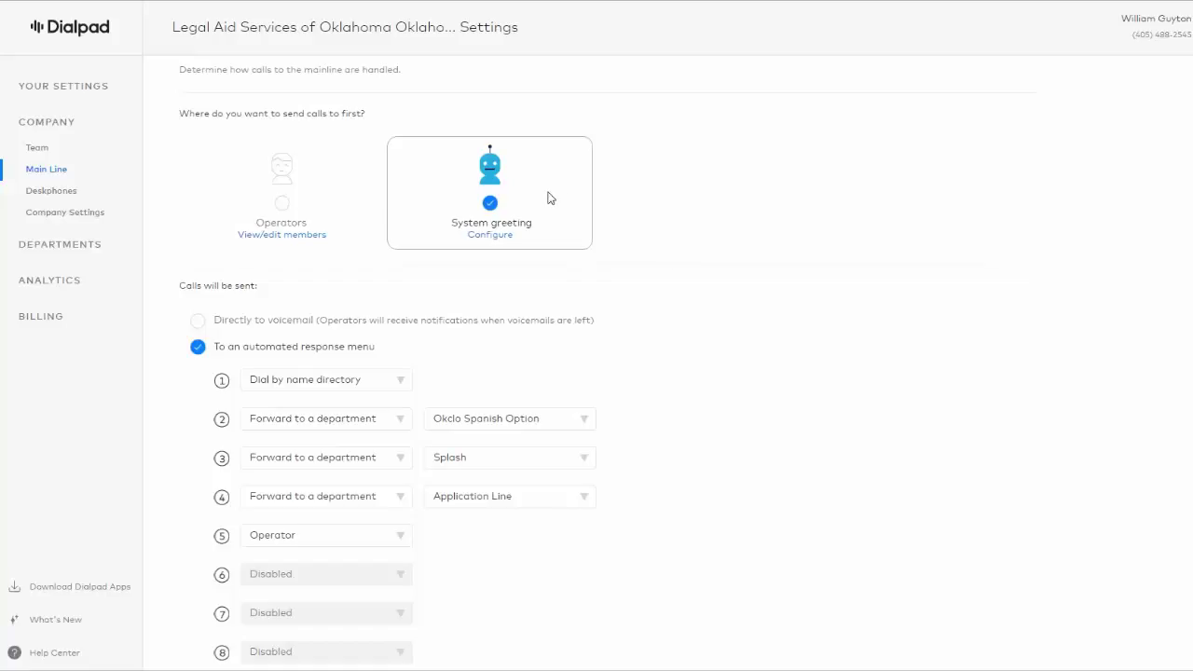
scroll(680, 246, "down", 3)
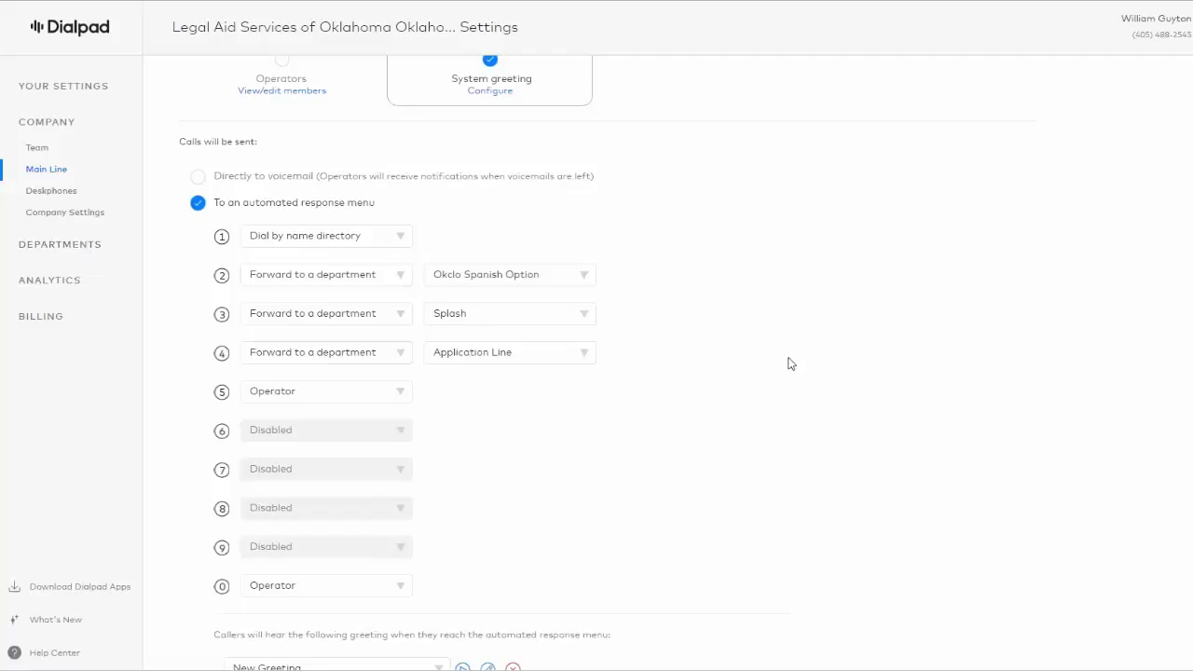
scroll(732, 313, "down", 5)
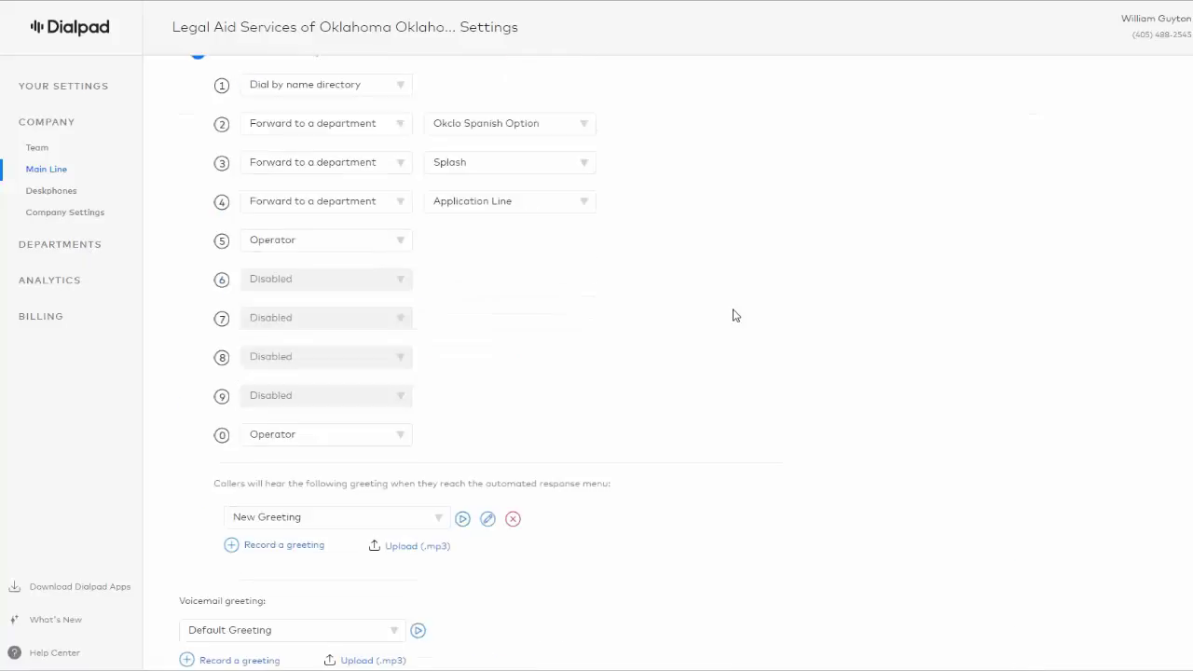
Step: Expand the main line's Business Hours section and review the weekly schedule and the closed-business greeting
left_click(397, 476)
scroll(637, 370, "down", 2)
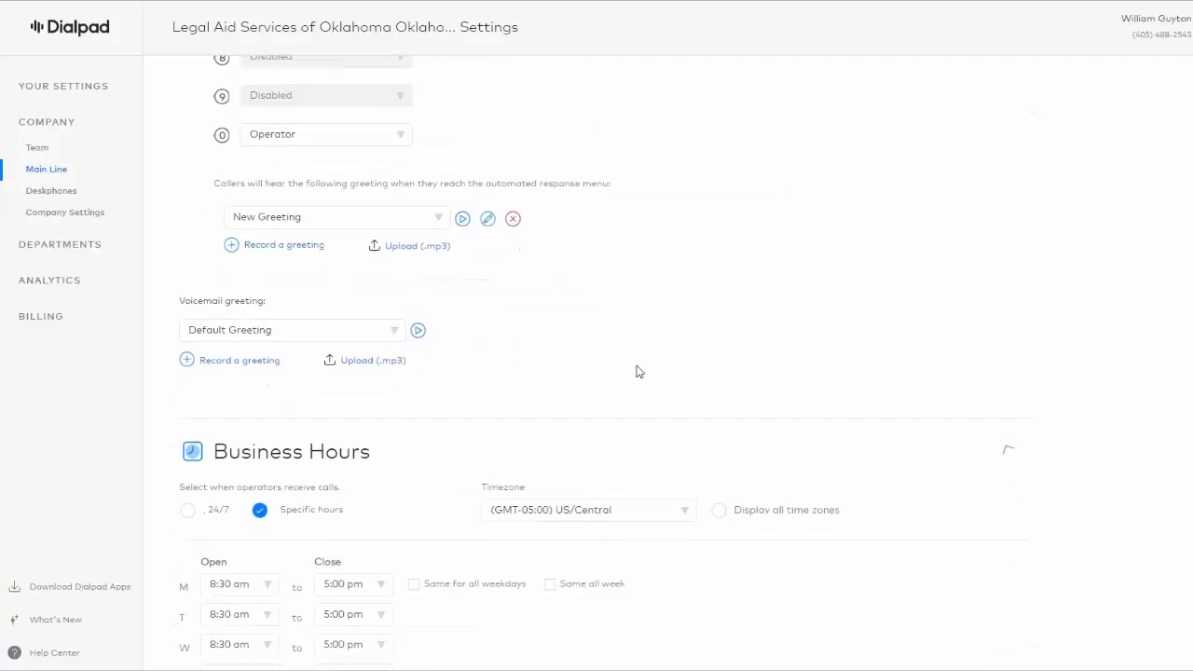
scroll(293, 328, "down", 2)
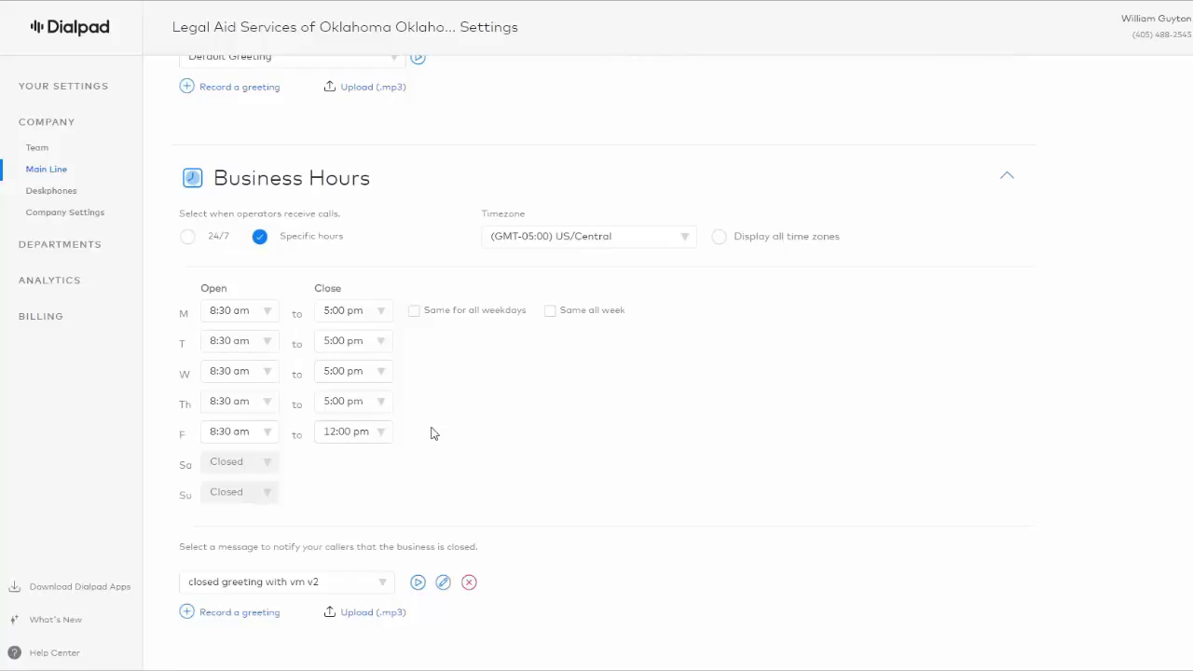
scroll(471, 461, "down", 3)
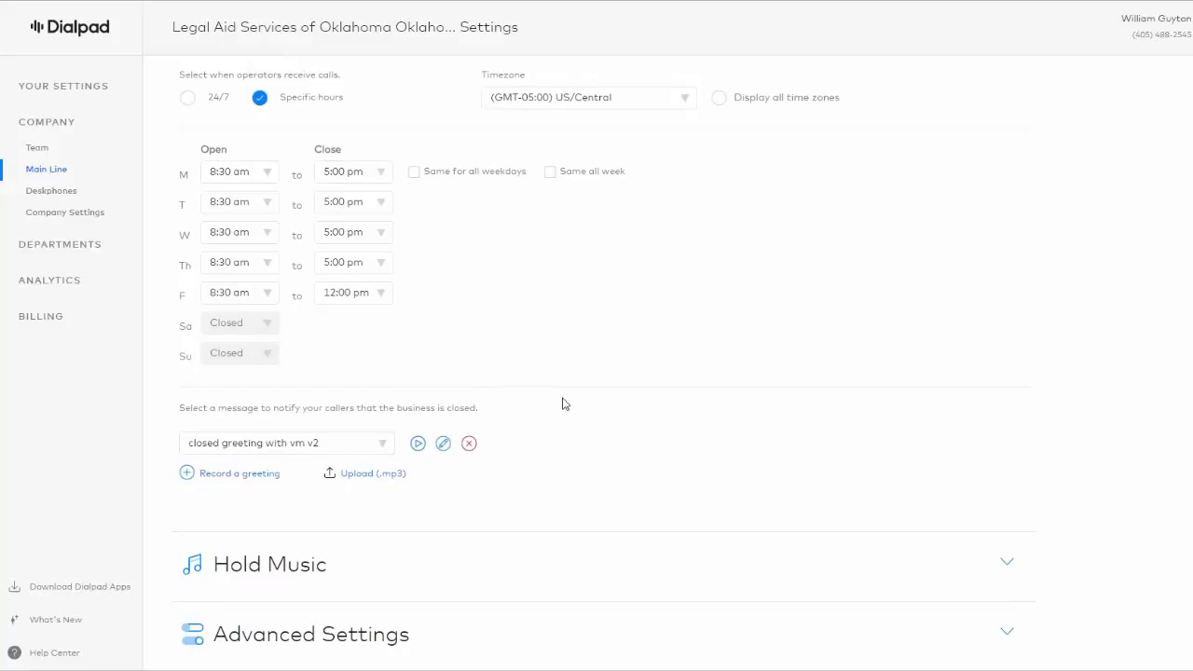
Step: Recheck the main line's automated response menu and expand the Hold Music section
scroll(563, 403, "up", 10)
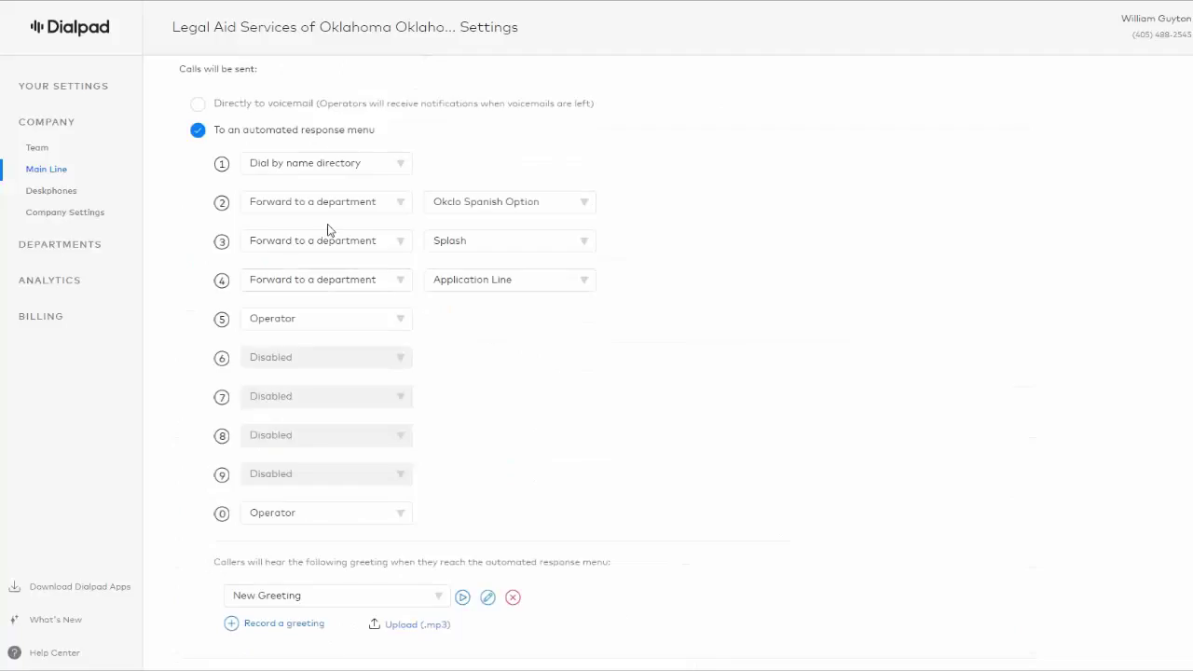
scroll(728, 365, "down", 1)
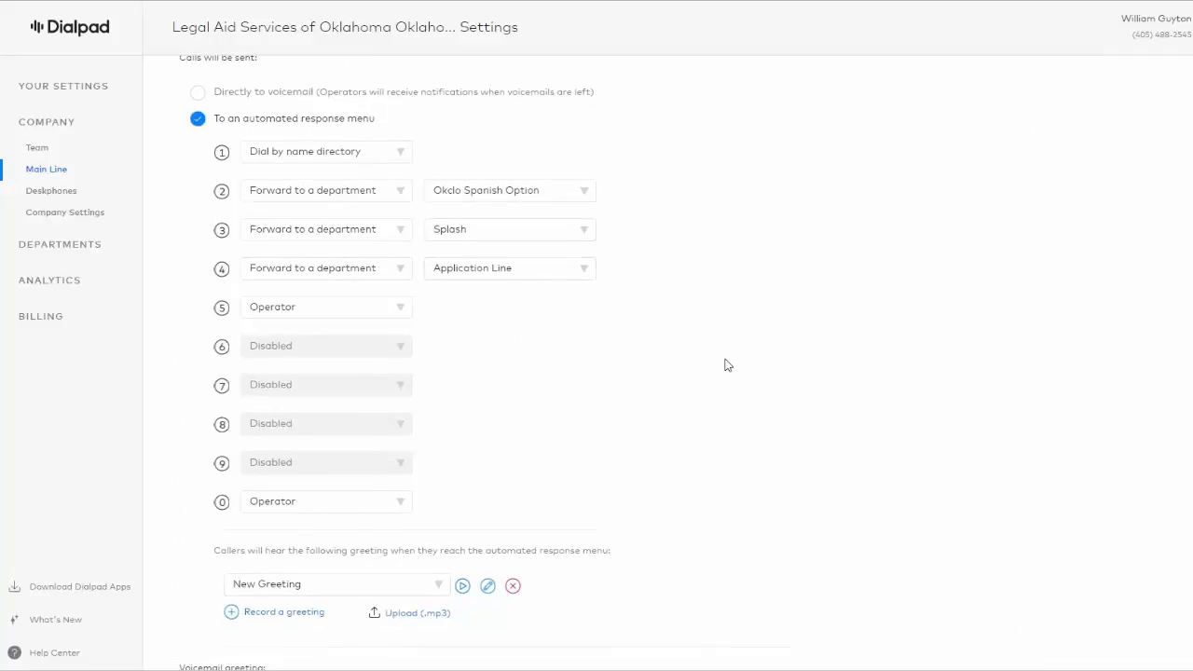
scroll(728, 366, "down", 10)
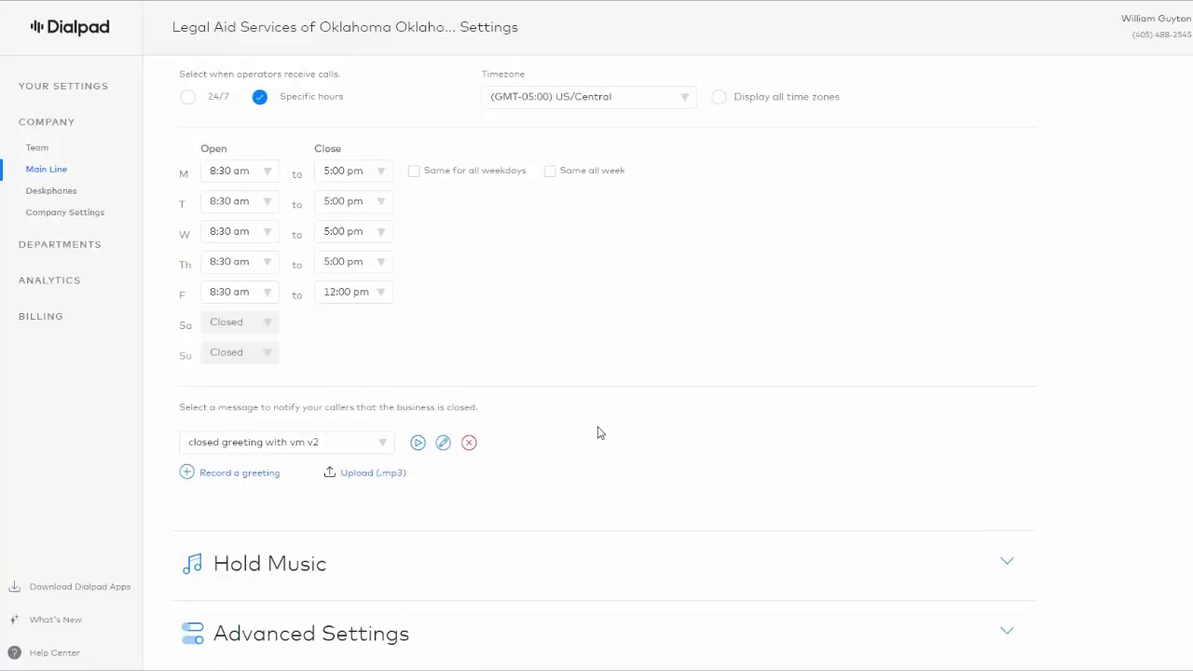
left_click(362, 555)
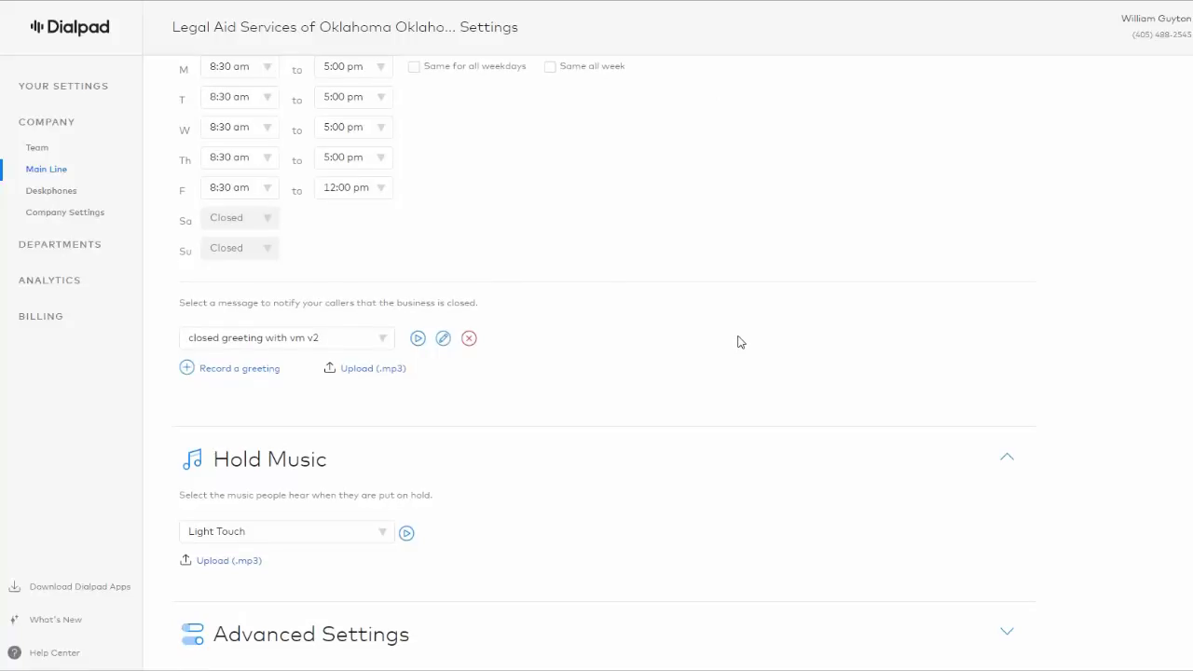
Step: Go back over the main line's phone numbers, assigned operators and call routing options
scroll(737, 343, "up", 10)
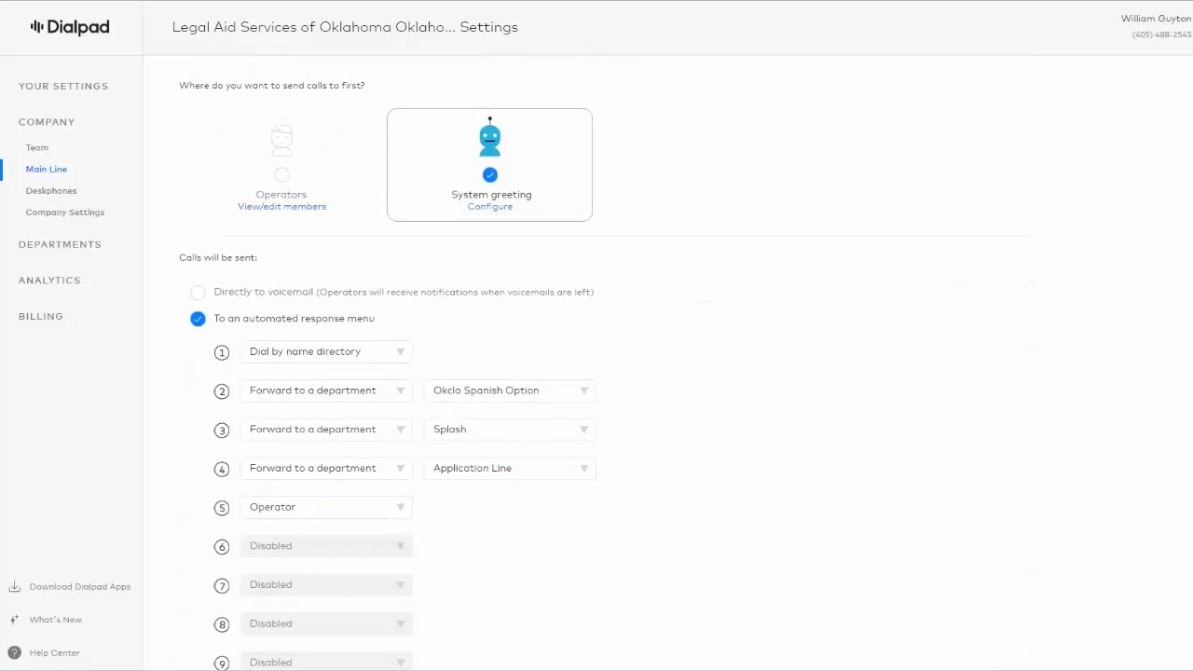
scroll(739, 343, "up", 10)
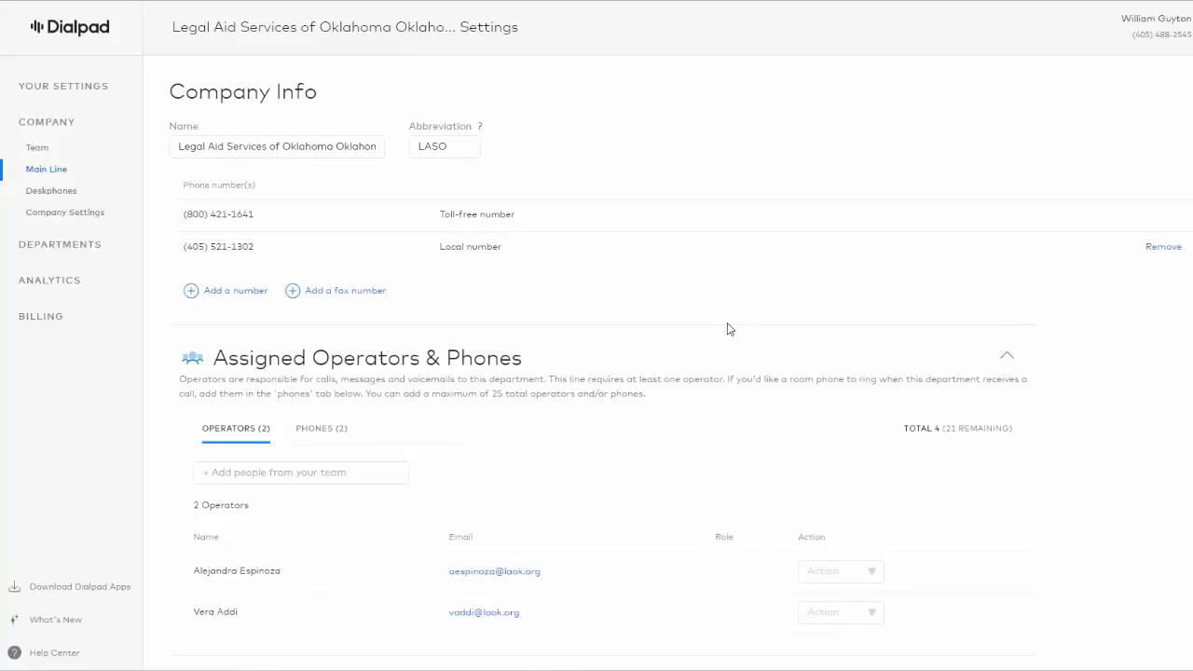
scroll(712, 234, "down", 8)
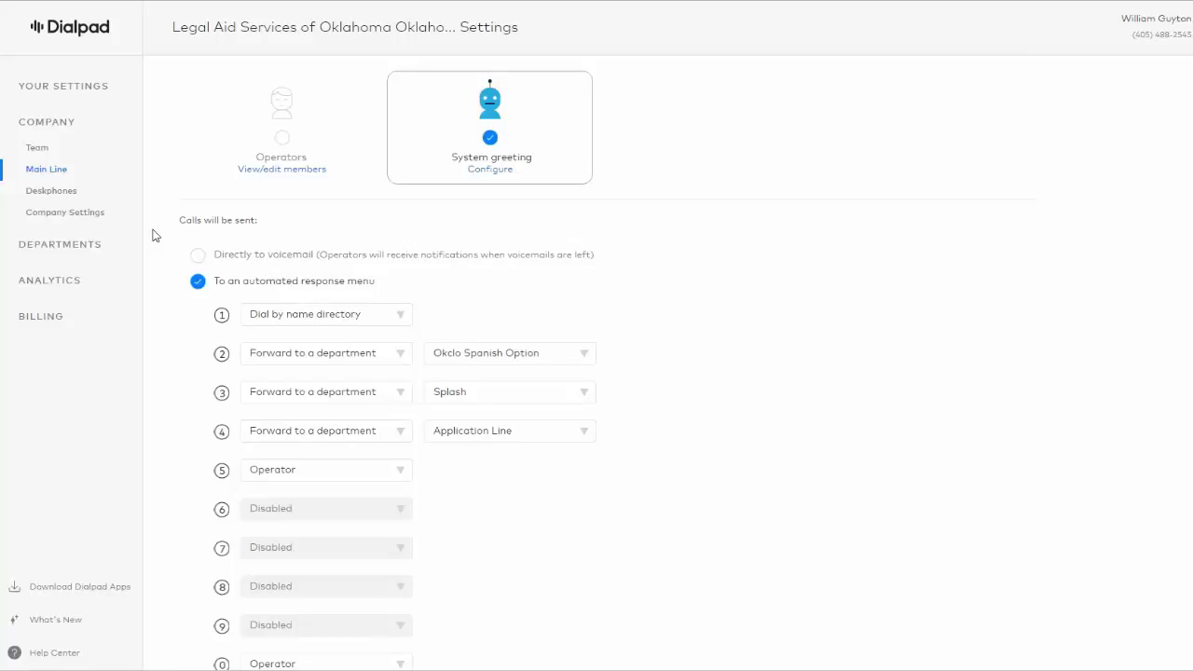
Step: Open the Immigration department's settings and expand Call Handling to review its call routing and voicemail greeting options
left_click(65, 247)
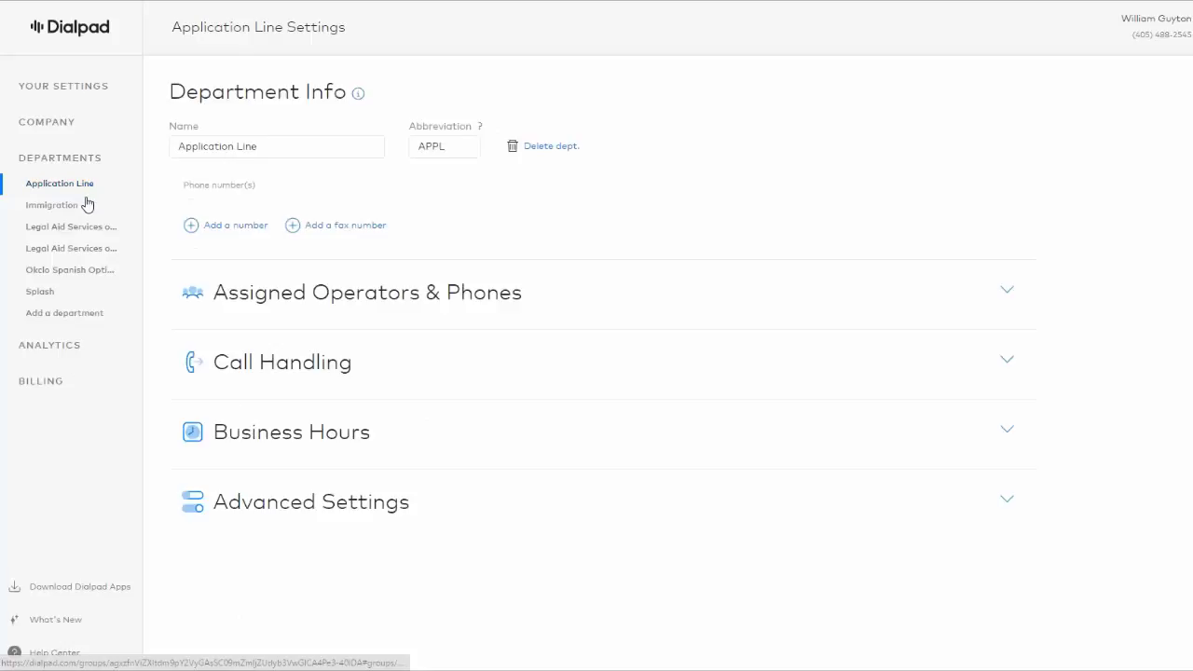
left_click(69, 209)
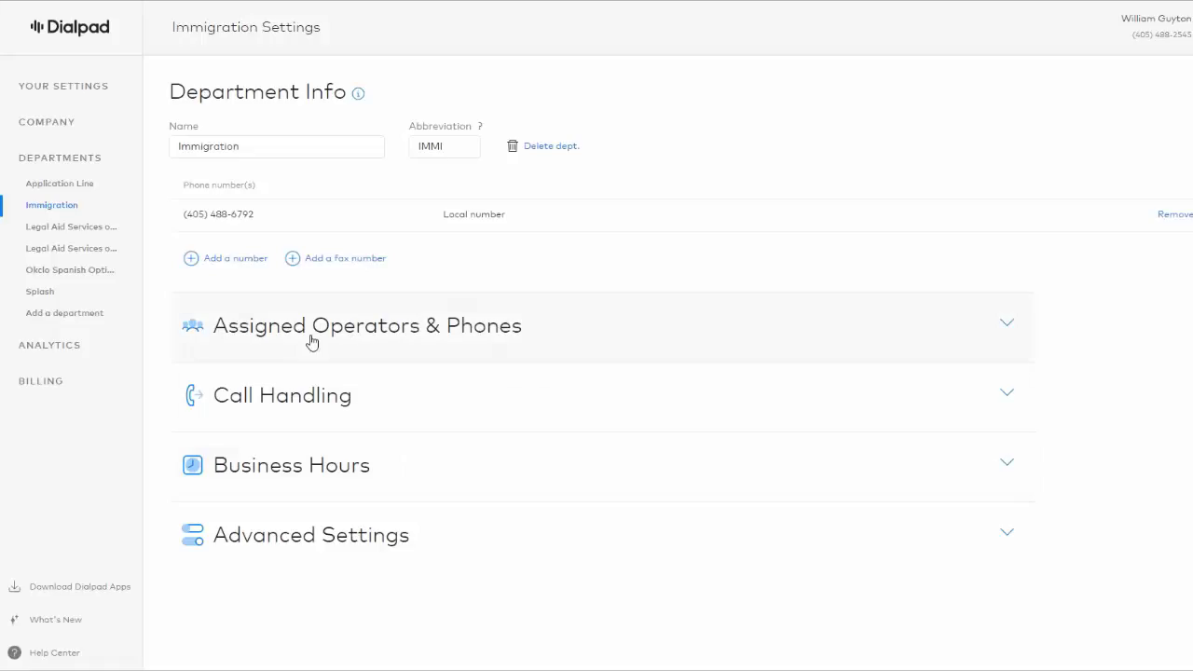
left_click(285, 394)
scroll(525, 347, "down", 3)
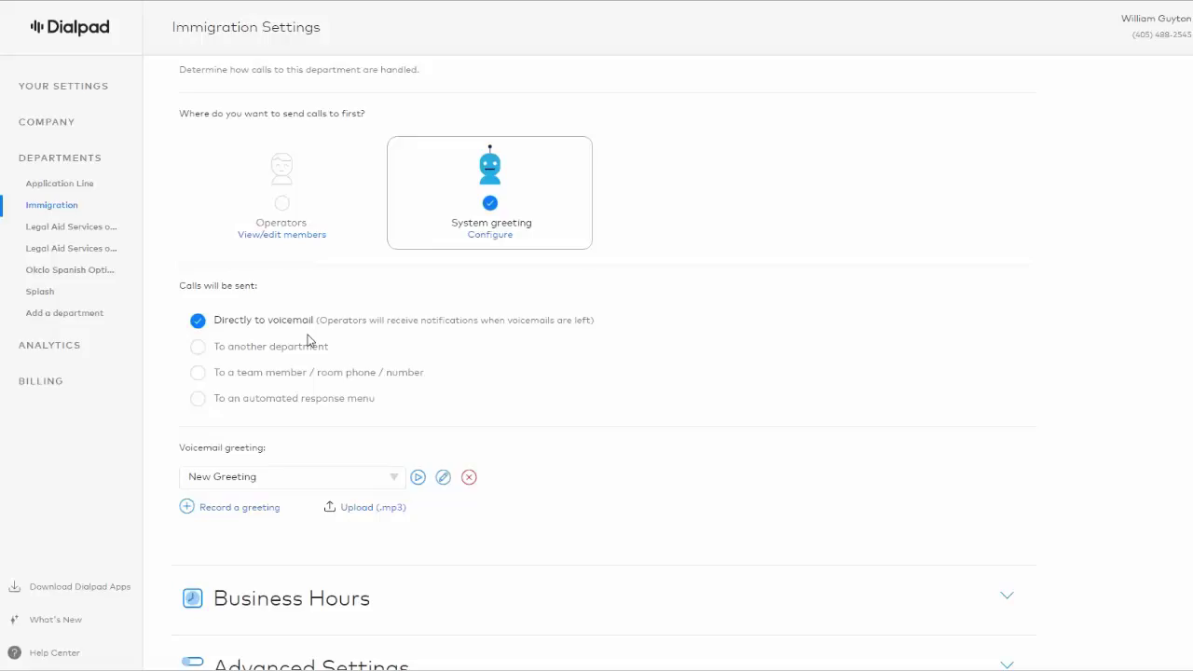
scroll(376, 370, "up", 1)
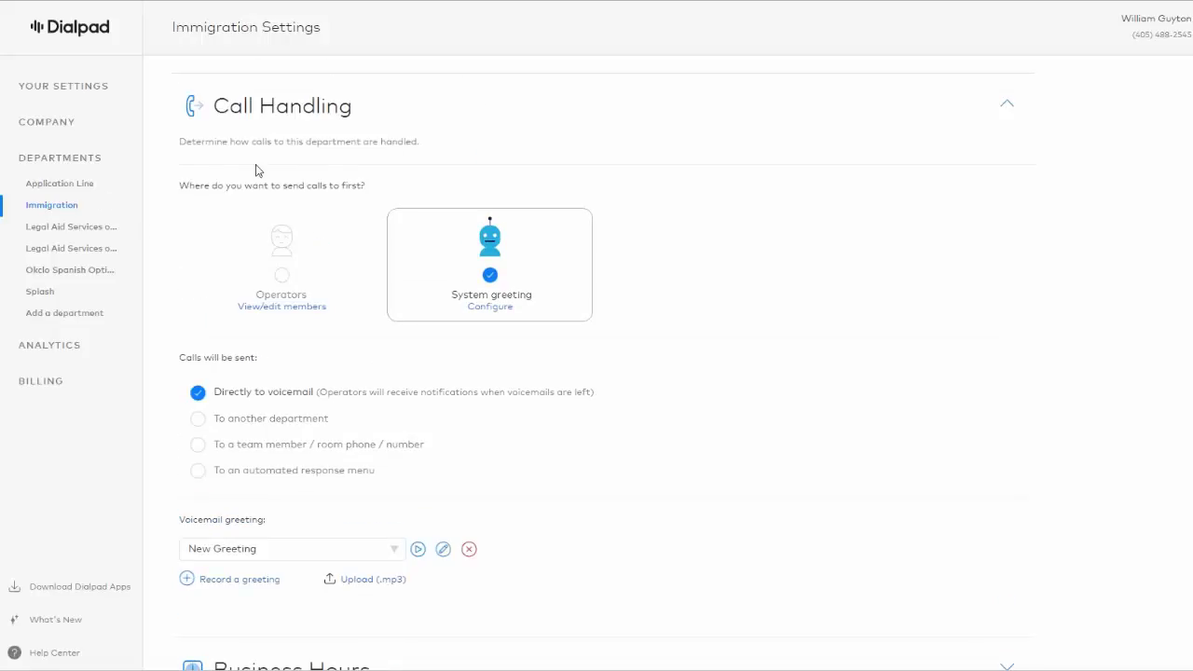
scroll(512, 149, "up", 1)
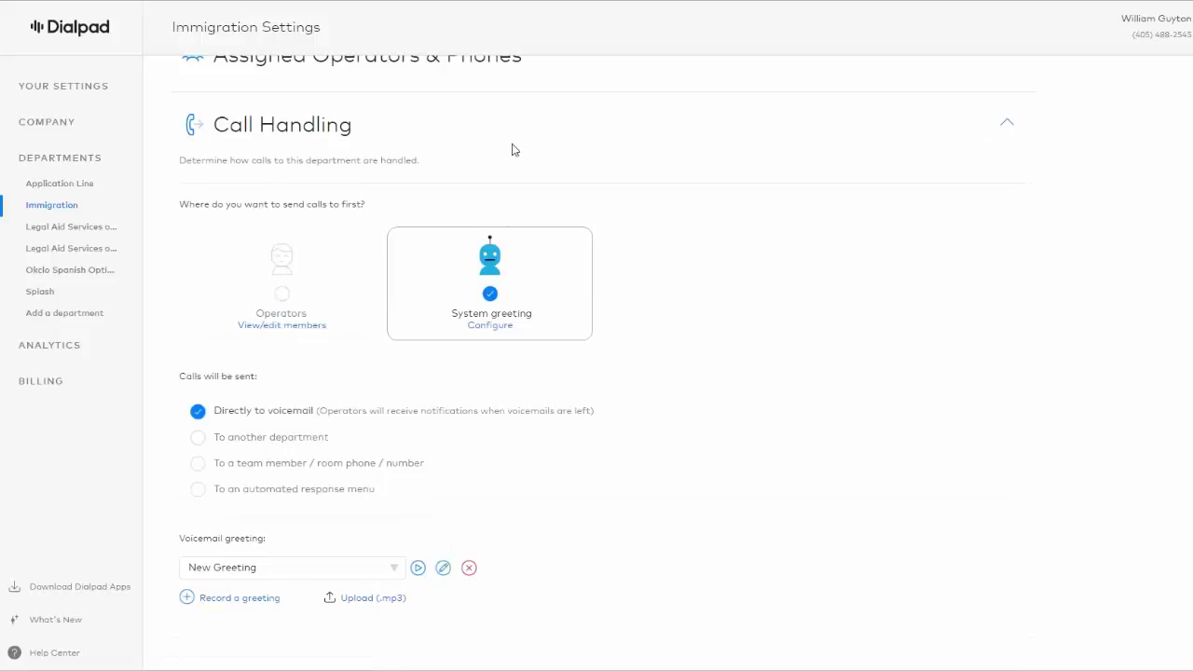
scroll(512, 150, "up", 3)
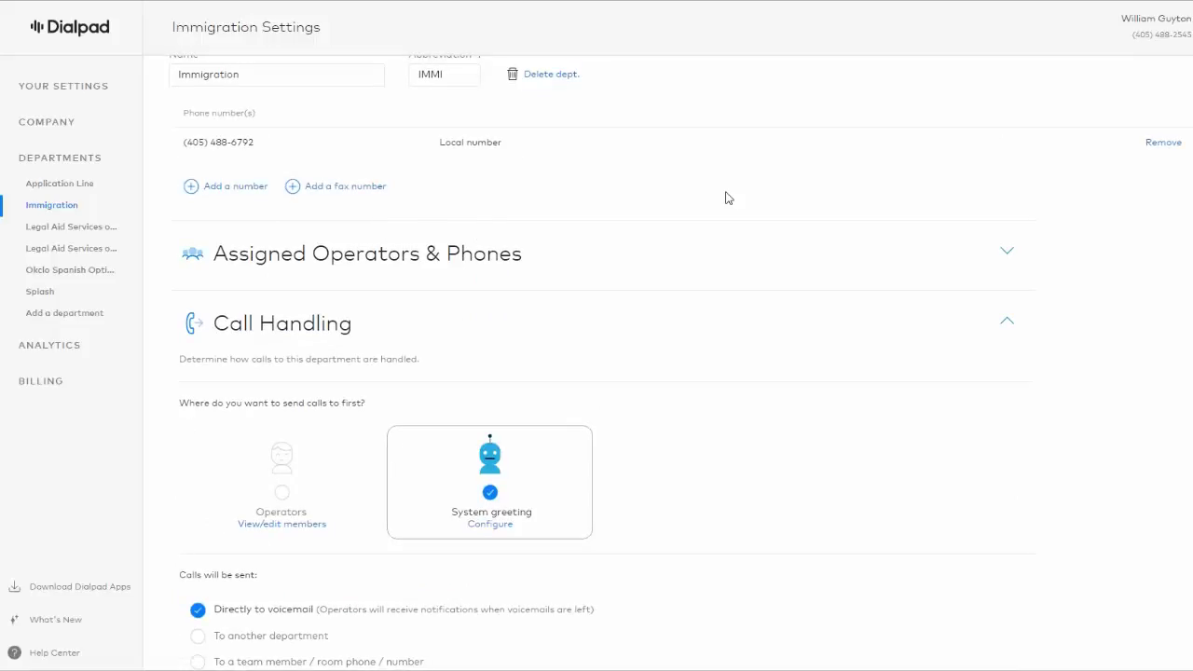
scroll(728, 198, "up", 1)
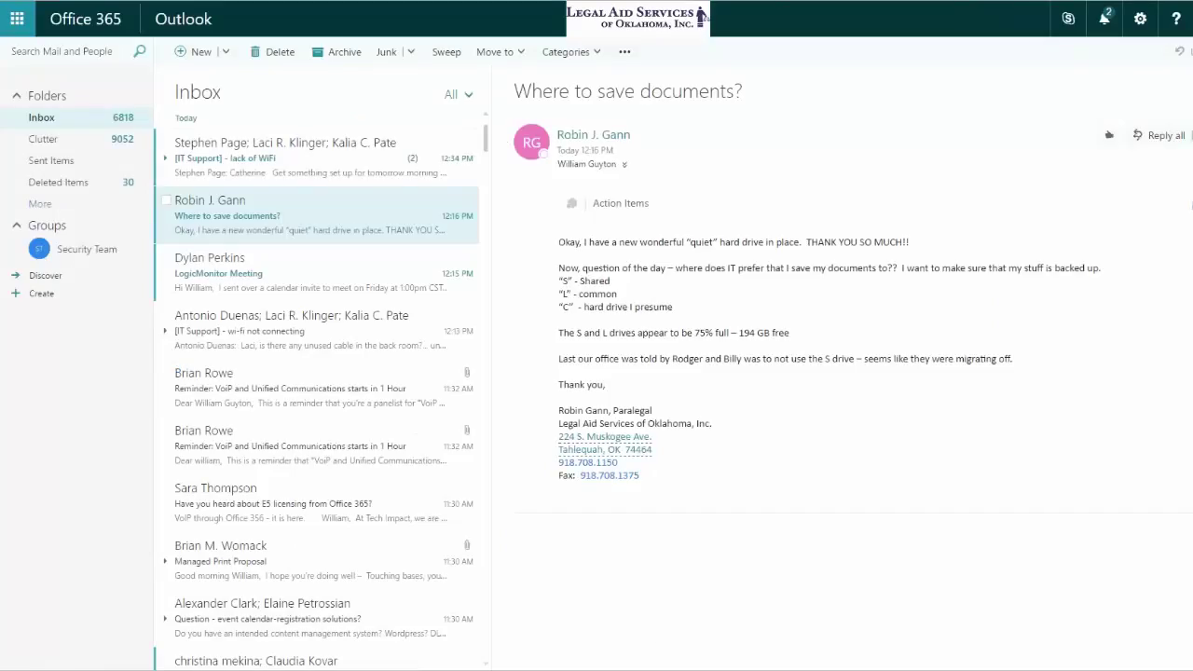
Step: Switch from Outlook past the Dialpad conversation window back to the Dialpad web settings and open the personal profile settings
key("alt+Tab")
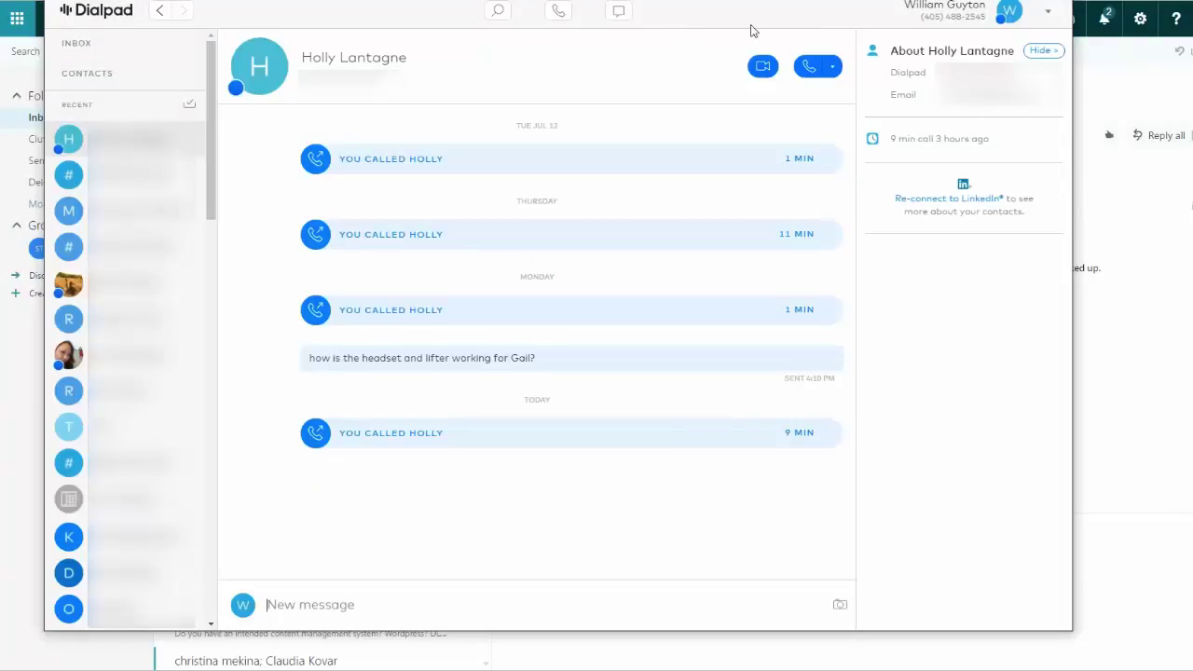
key("alt+Tab")
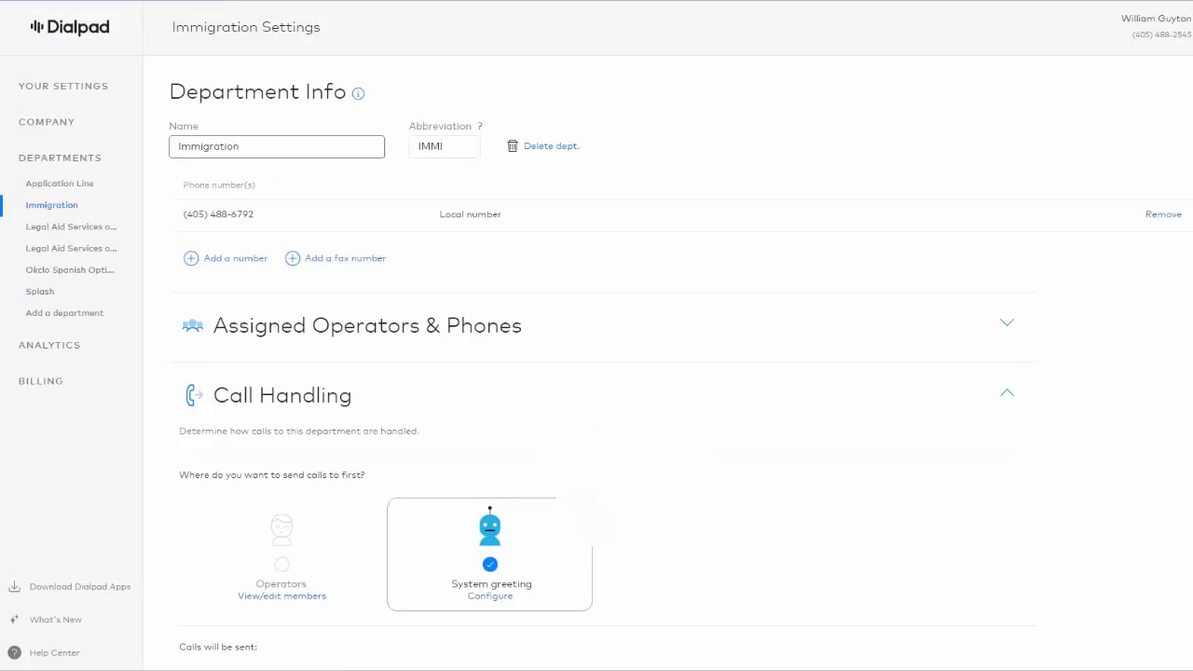
left_click(89, 89)
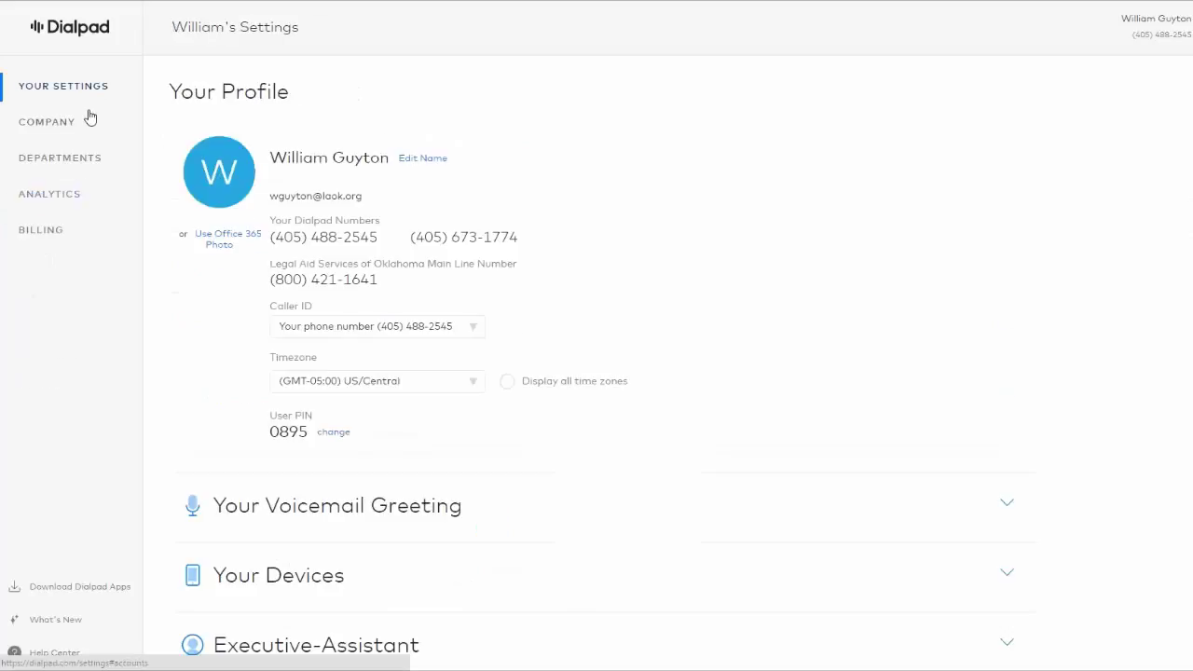
Step: Look over the company's Team accounts again and reopen the Main Line settings
left_click(73, 126)
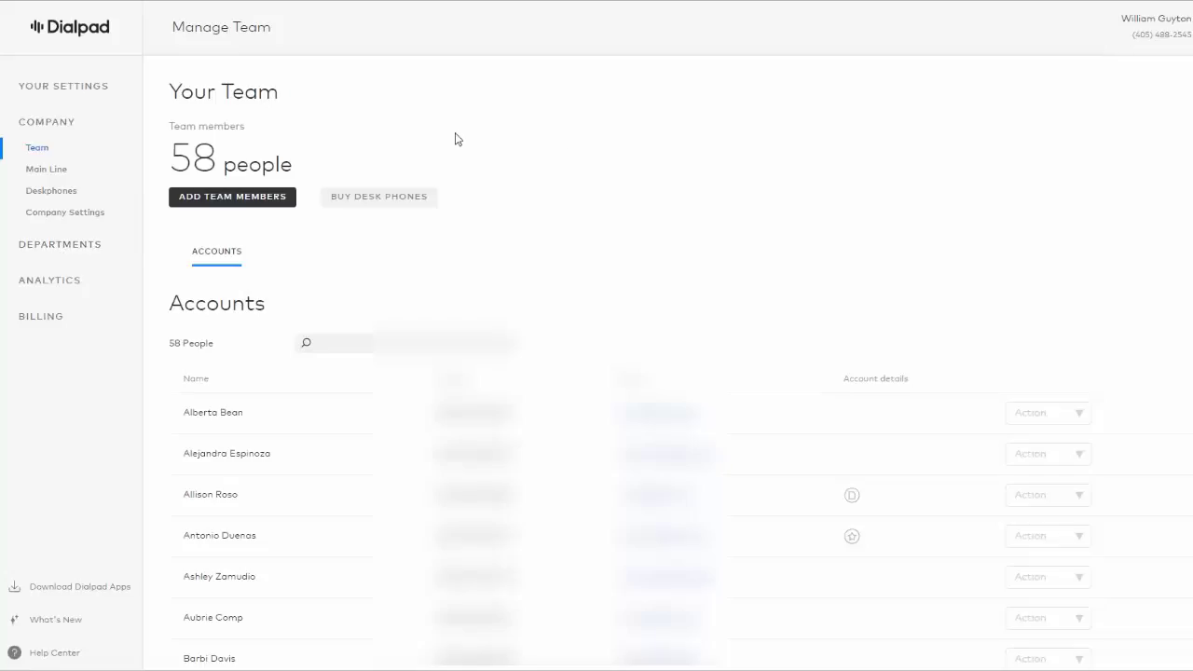
scroll(543, 152, "down", 1)
left_click(55, 172)
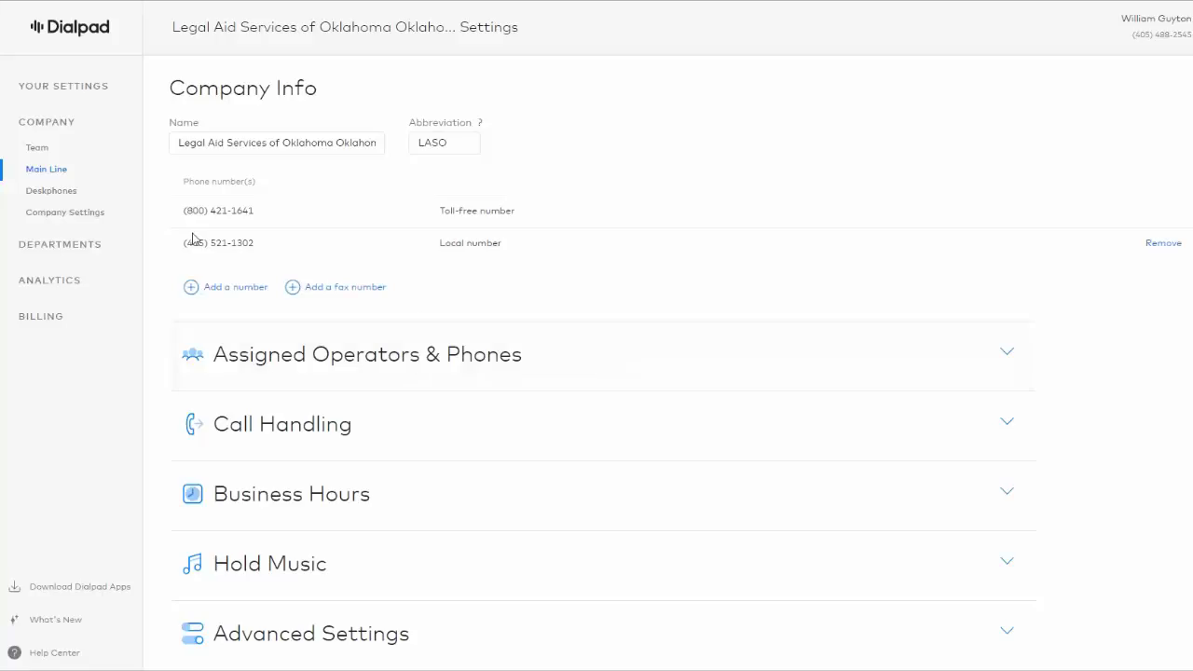
Step: Open the company's Deskphones page and look through the list of user phones
left_click(52, 190)
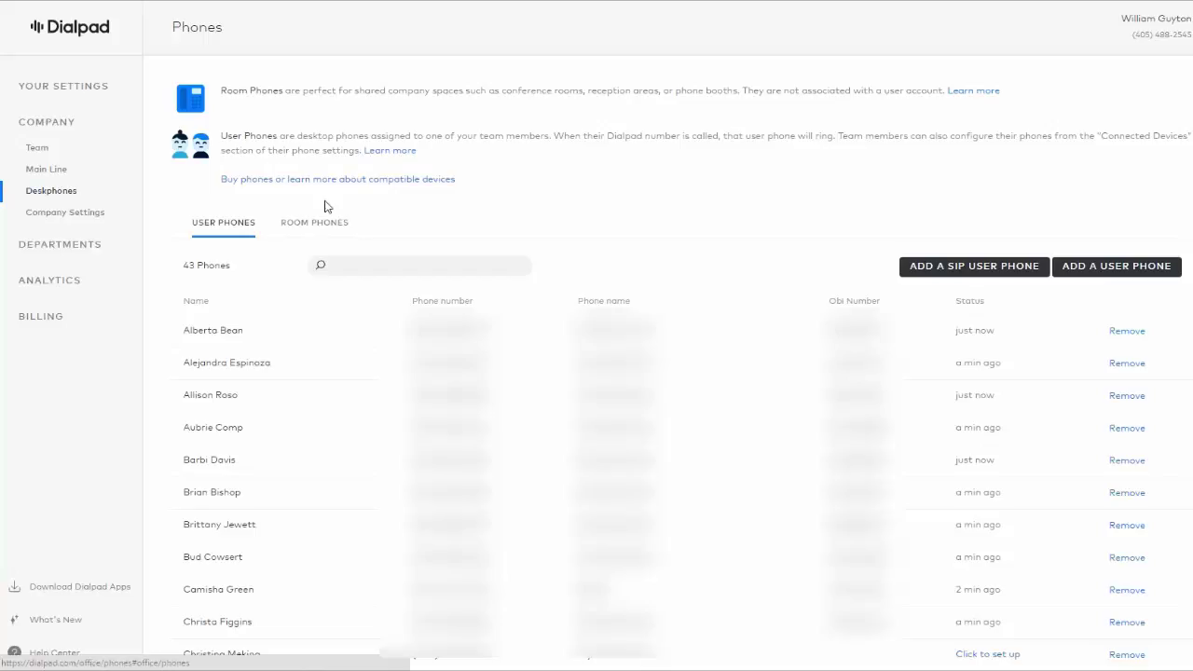
left_click(48, 171)
left_click(53, 192)
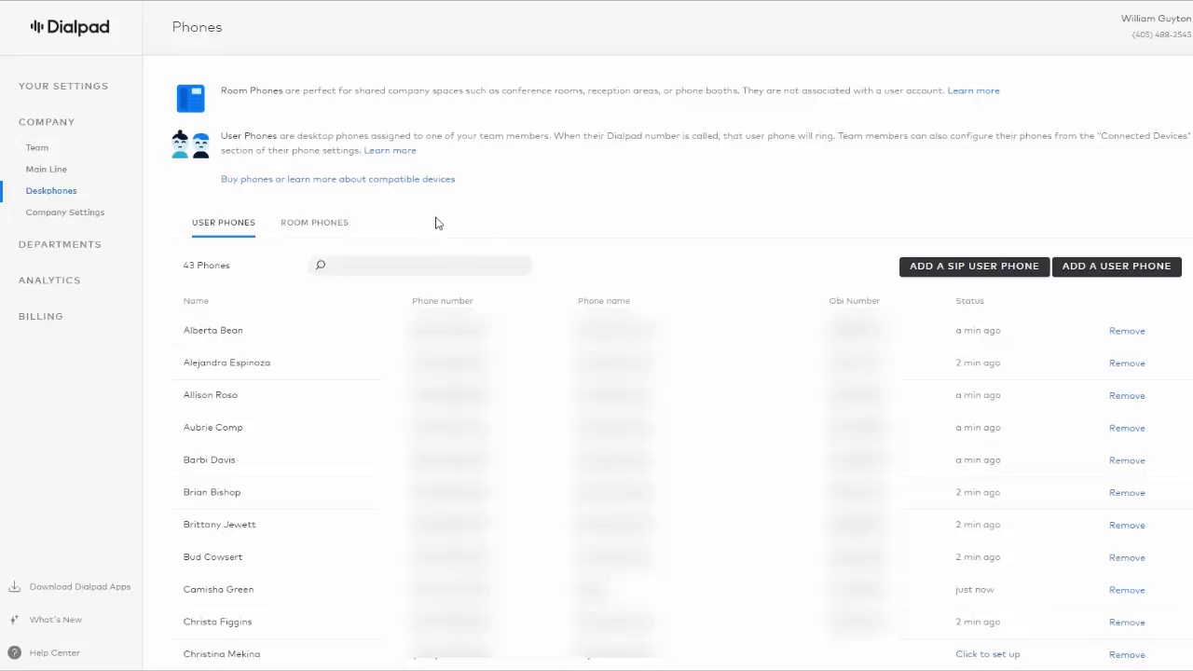
left_click(322, 233)
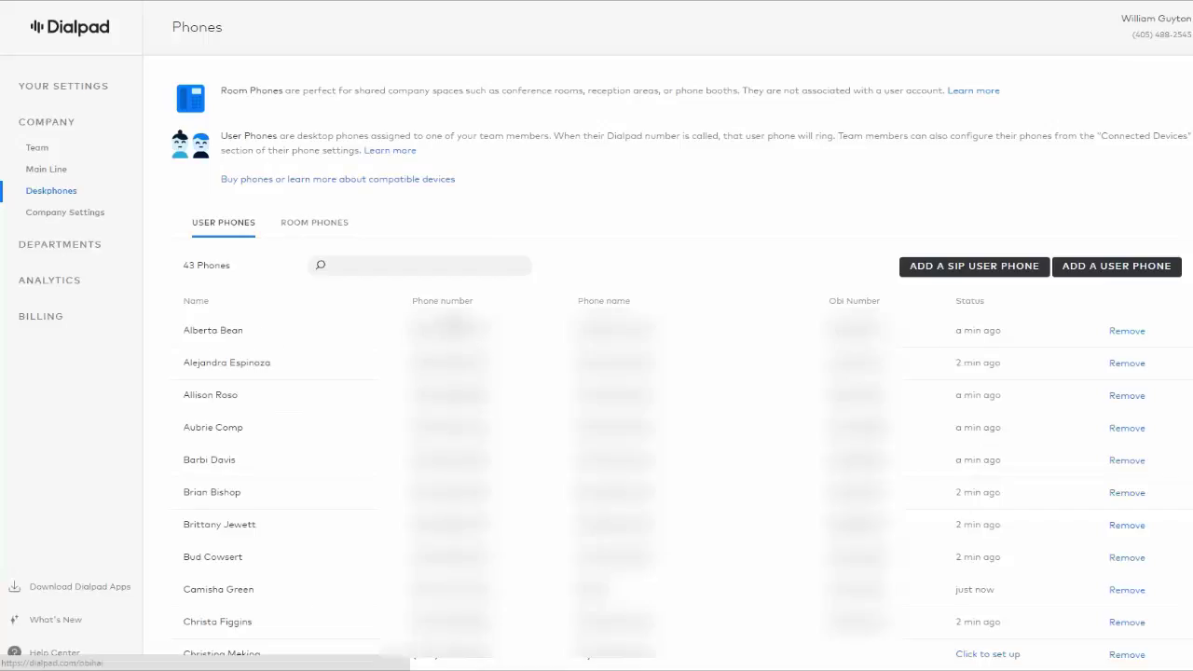
scroll(528, 261, "down", 2)
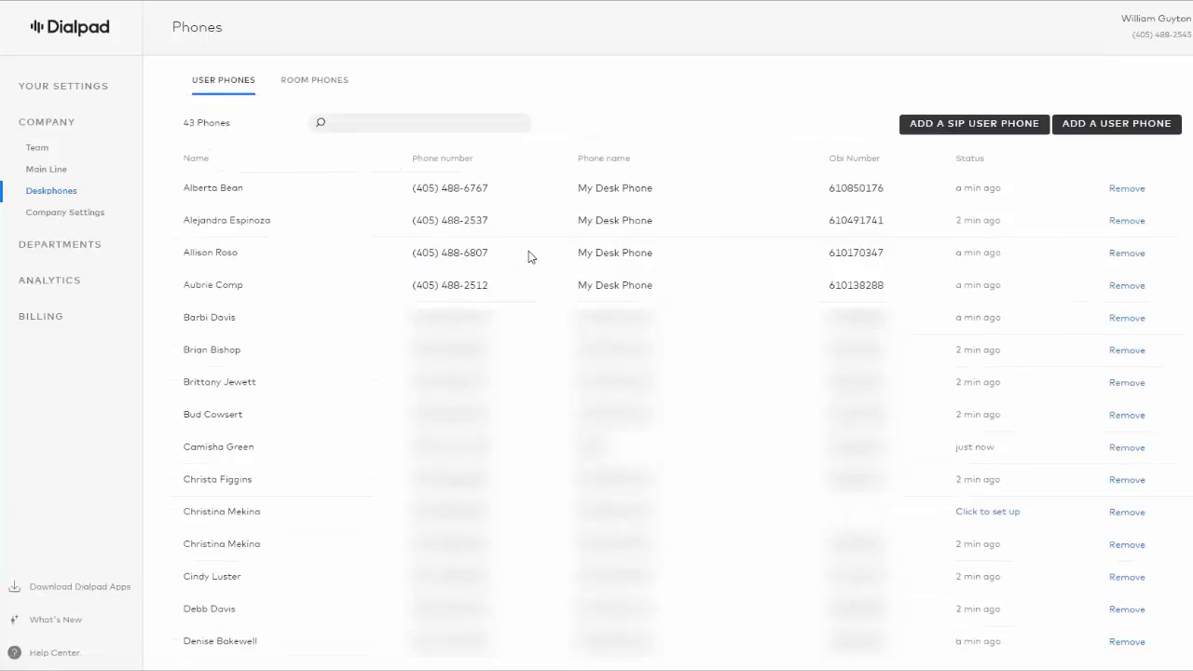
scroll(528, 261, "up", 2)
Step: Open Company Settings and review the company-wide calling permissions, executive-assistant pairs and number porting section
left_click(88, 214)
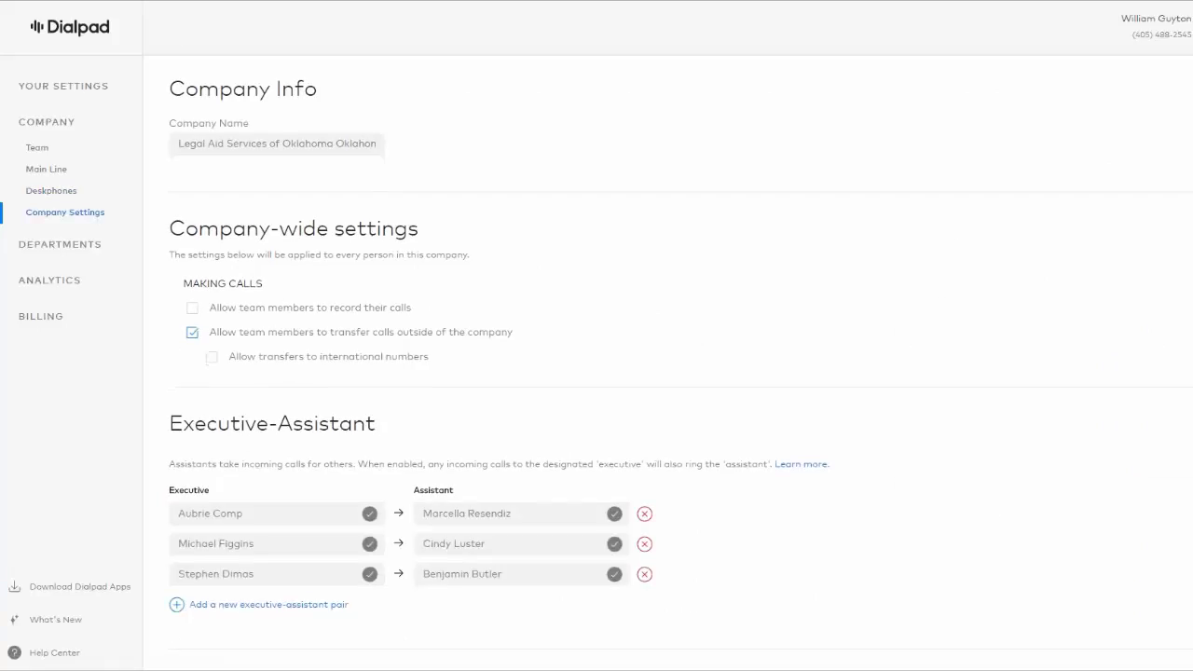
scroll(280, 298, "down", 1)
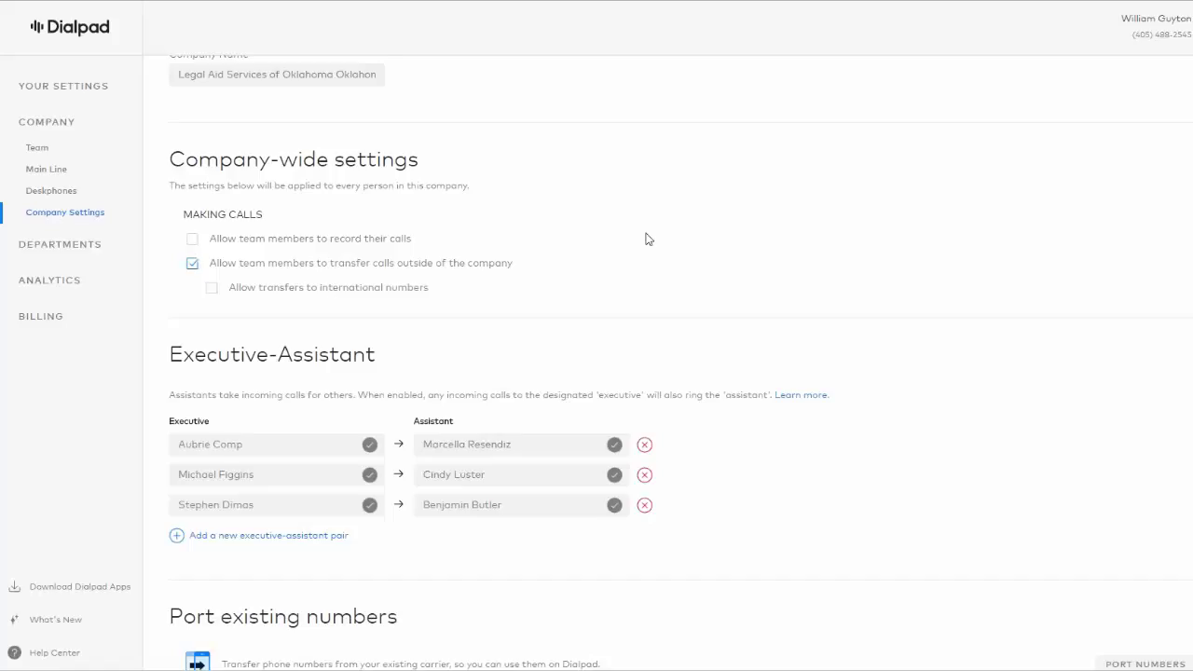
scroll(645, 235, "down", 3)
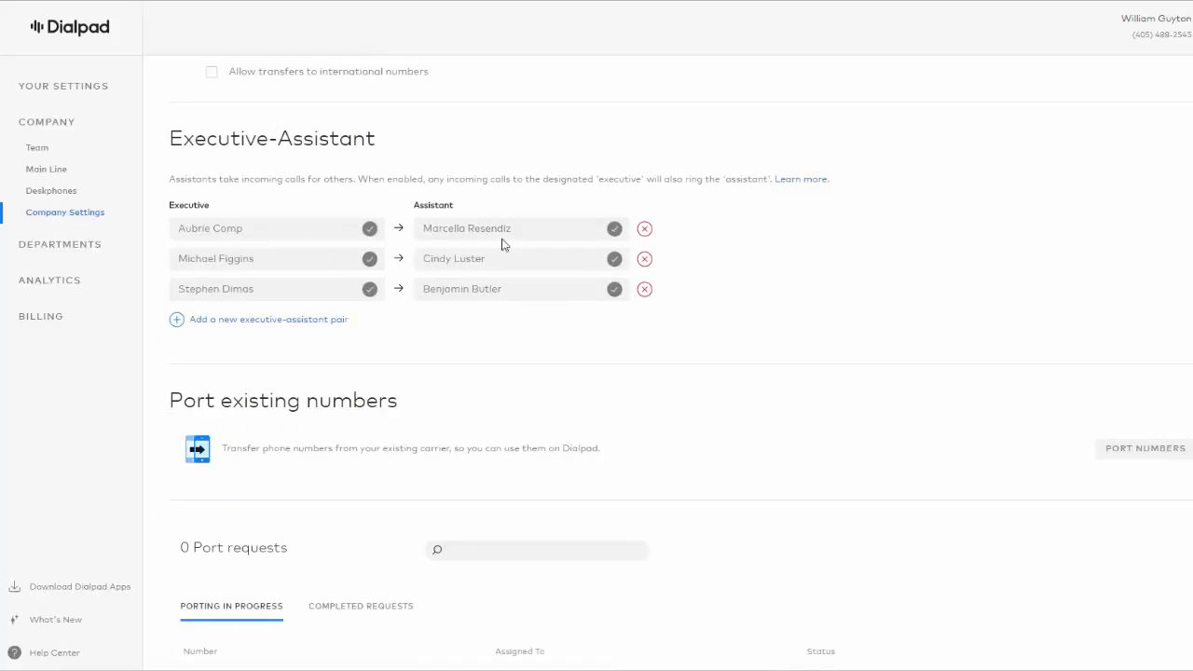
Step: Review the port requests and registered 911 location in Company Settings, and open the Application Line department settings
scroll(786, 339, "down", 2)
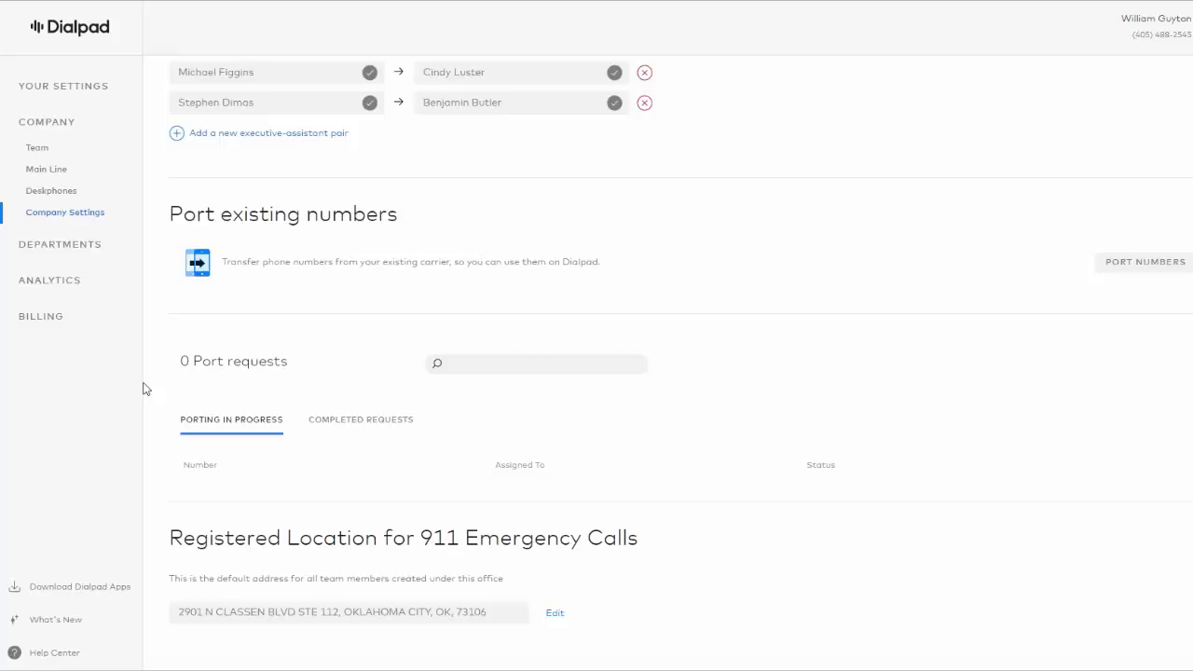
left_click(61, 248)
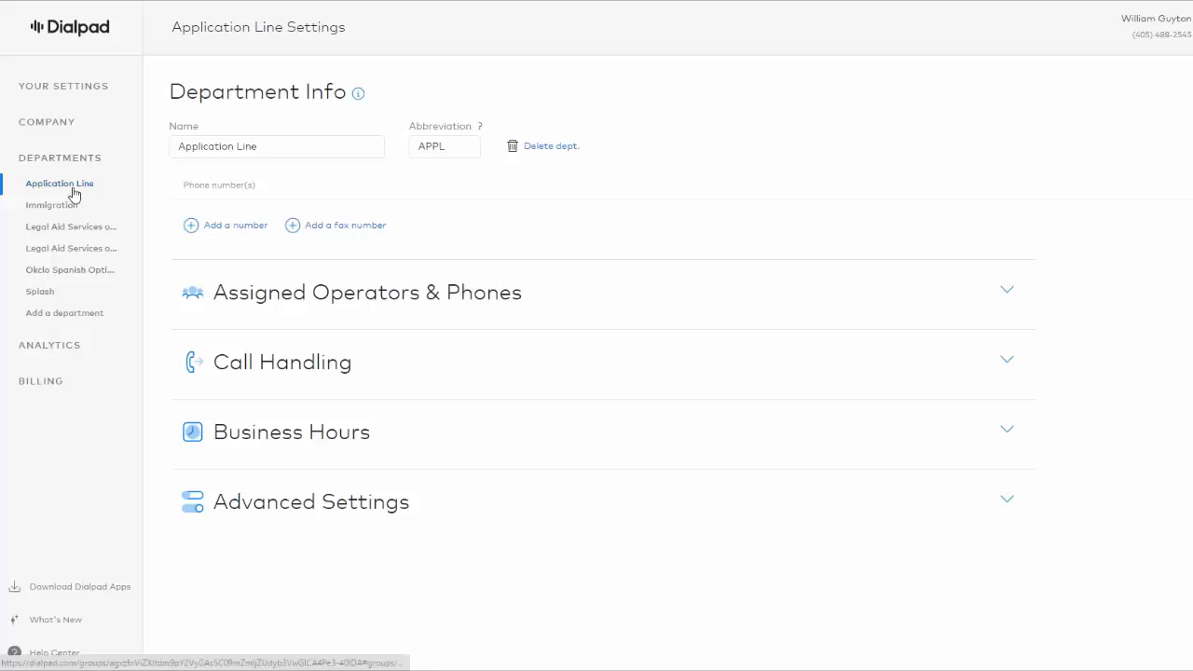
Step: Revisit the company's Team page and view the Legal Aid Services of Oklahoma Norman department settings
left_click(64, 129)
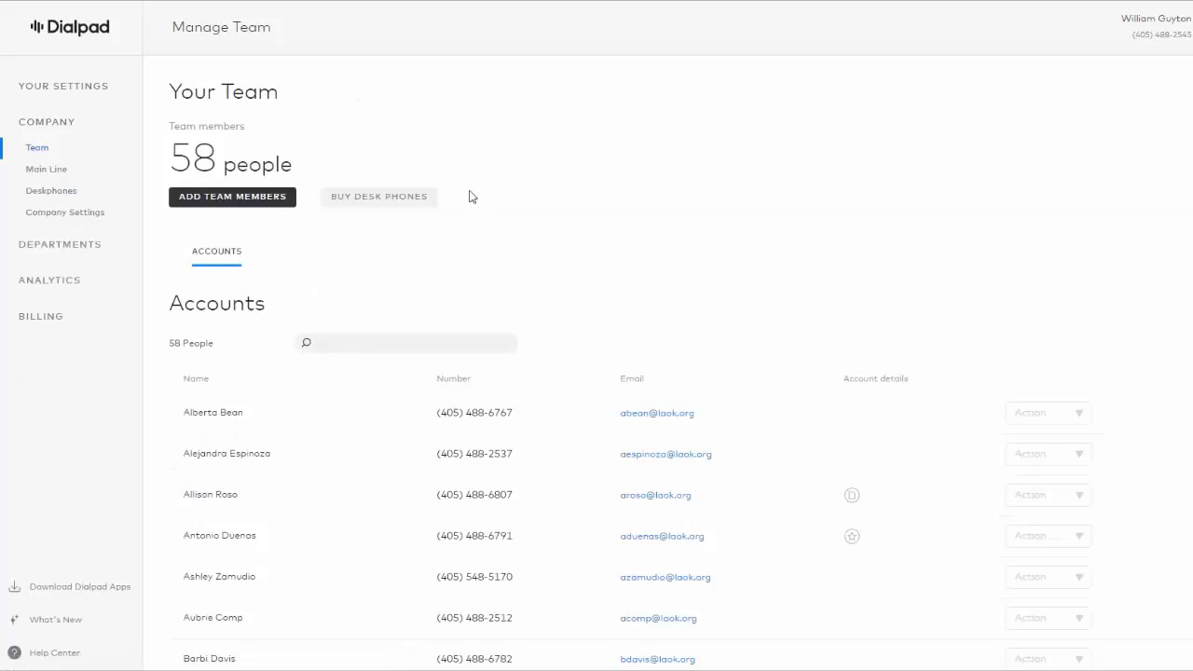
left_click(74, 252)
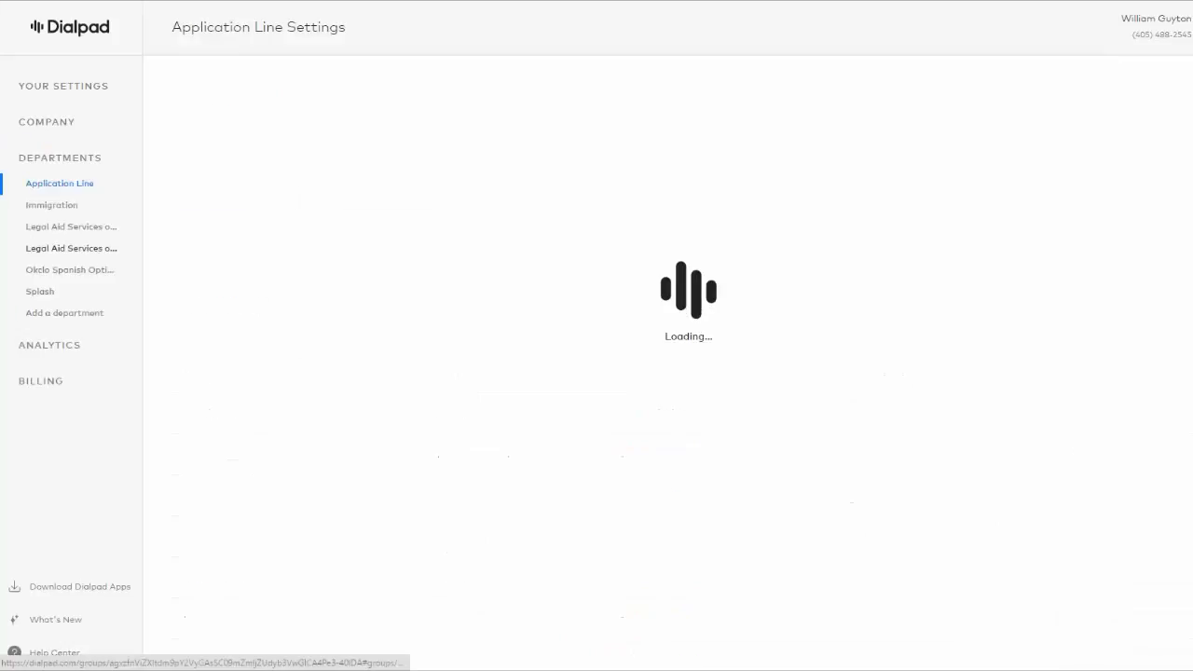
left_click(84, 250)
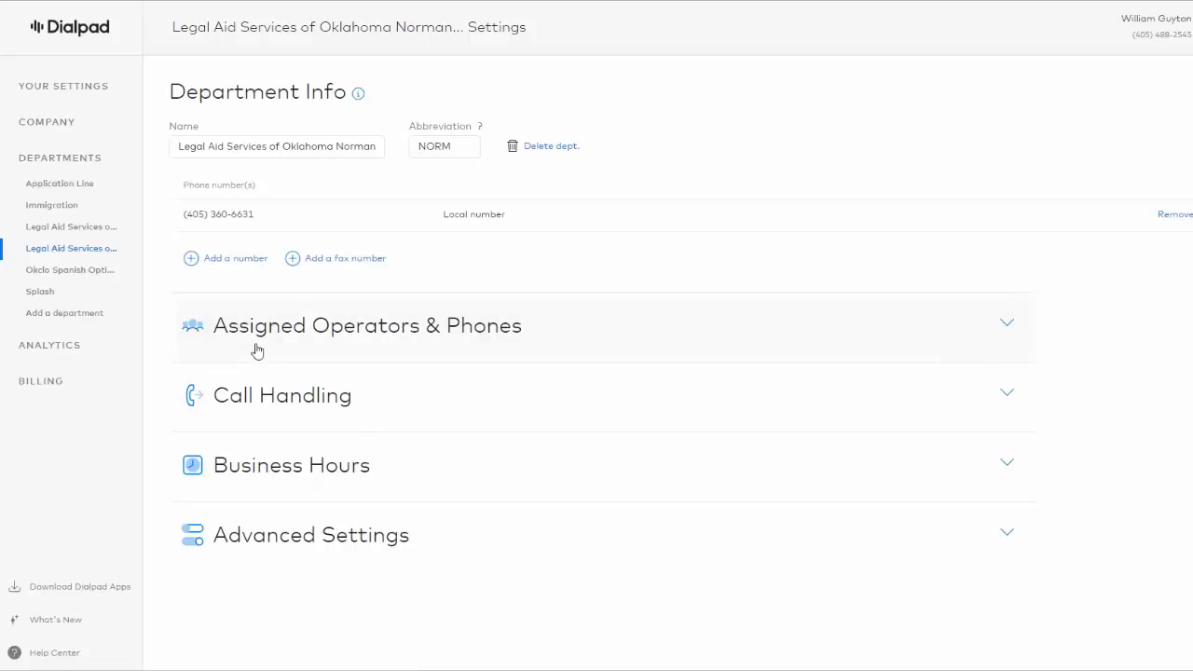
left_click(74, 347)
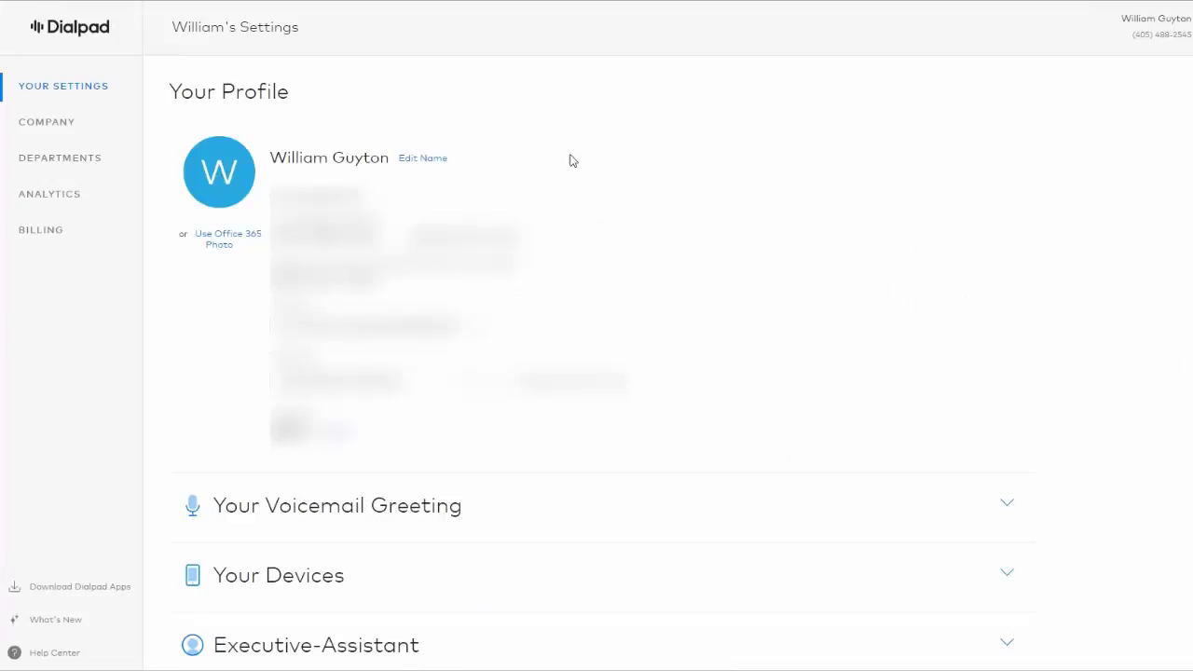
Step: Open dialpad.com in a separate incognito browser window
left_click(1184, 1)
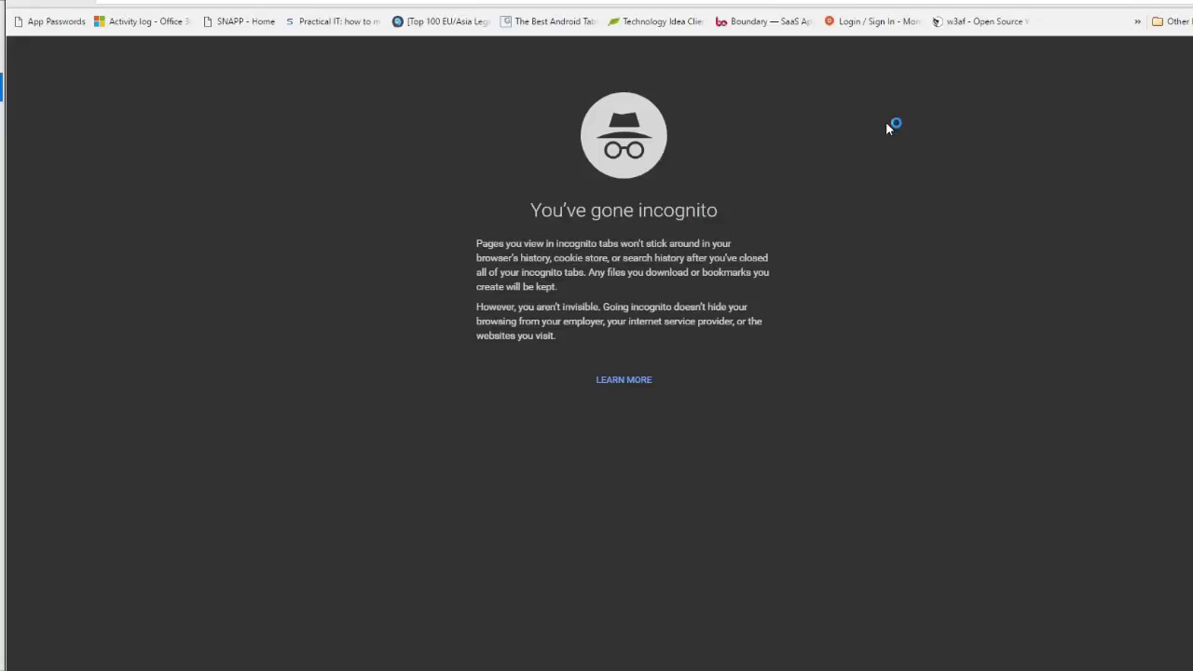
type("dialpad.com")
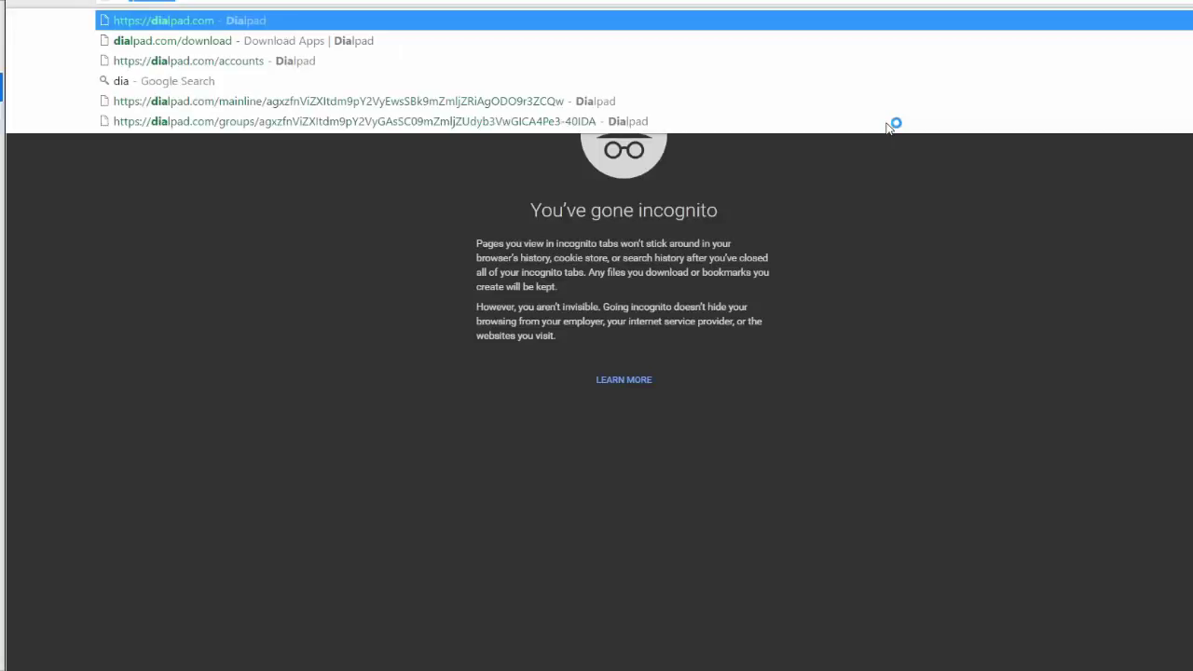
key("Return")
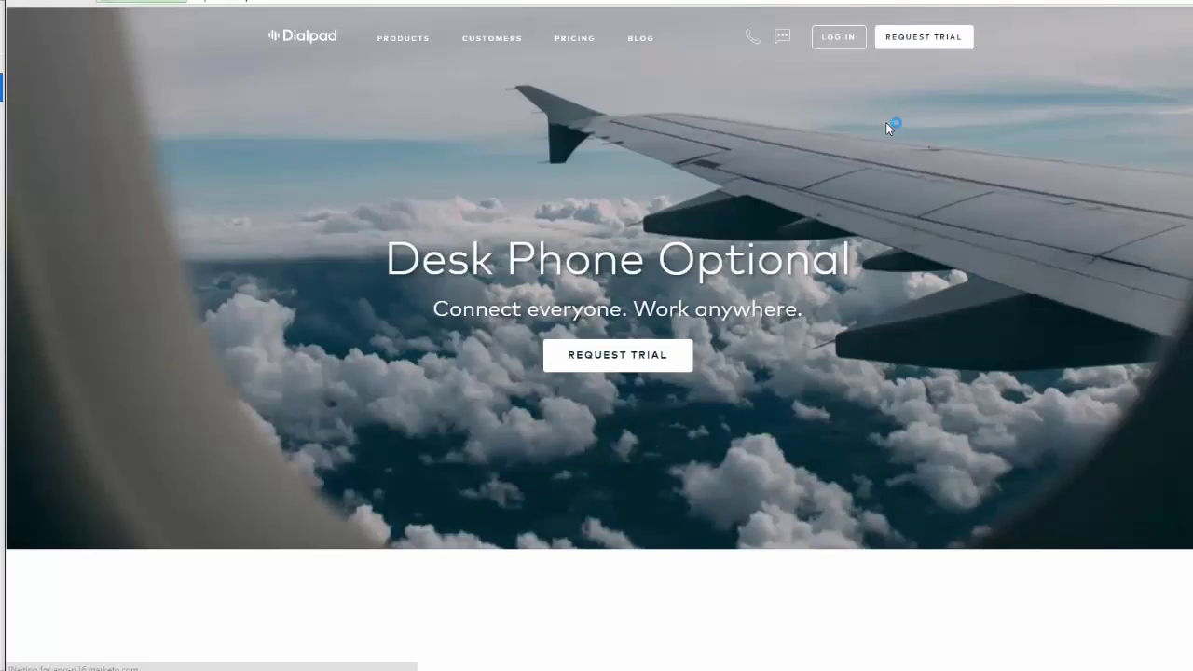
Step: Open Dialpad's pricing page and compare the prices and included features of the Standard and Enterprise plans
left_click(557, 38)
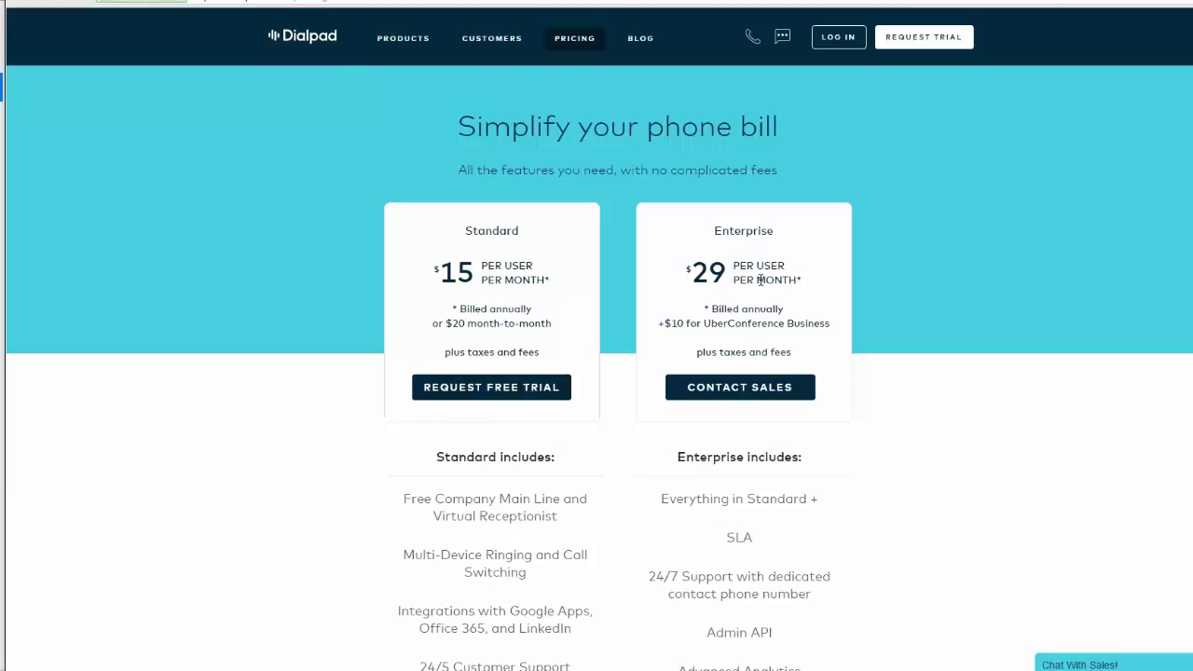
scroll(1025, 307, "down", 1)
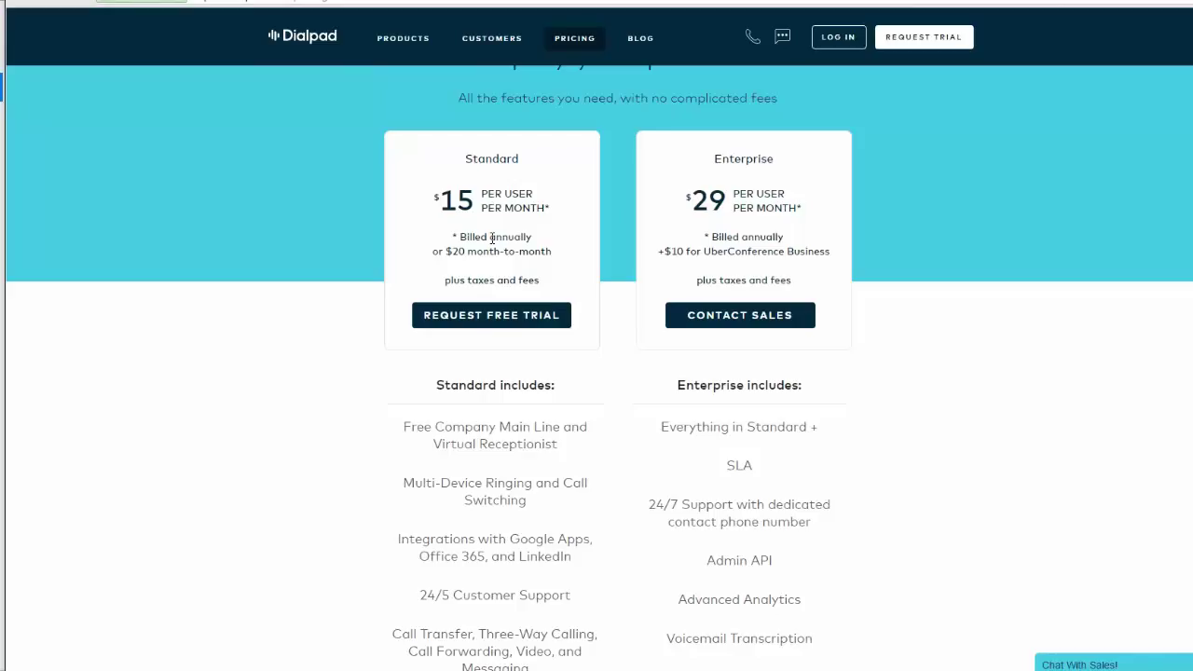
scroll(523, 207, "down", 3)
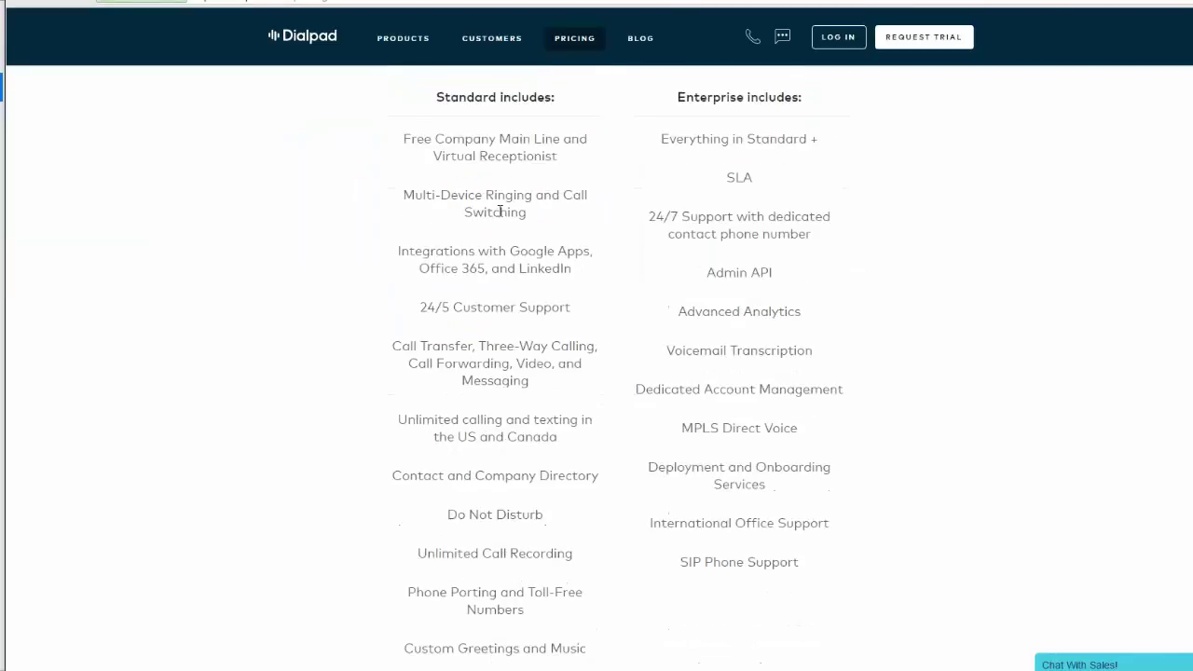
scroll(466, 437, "up", 2)
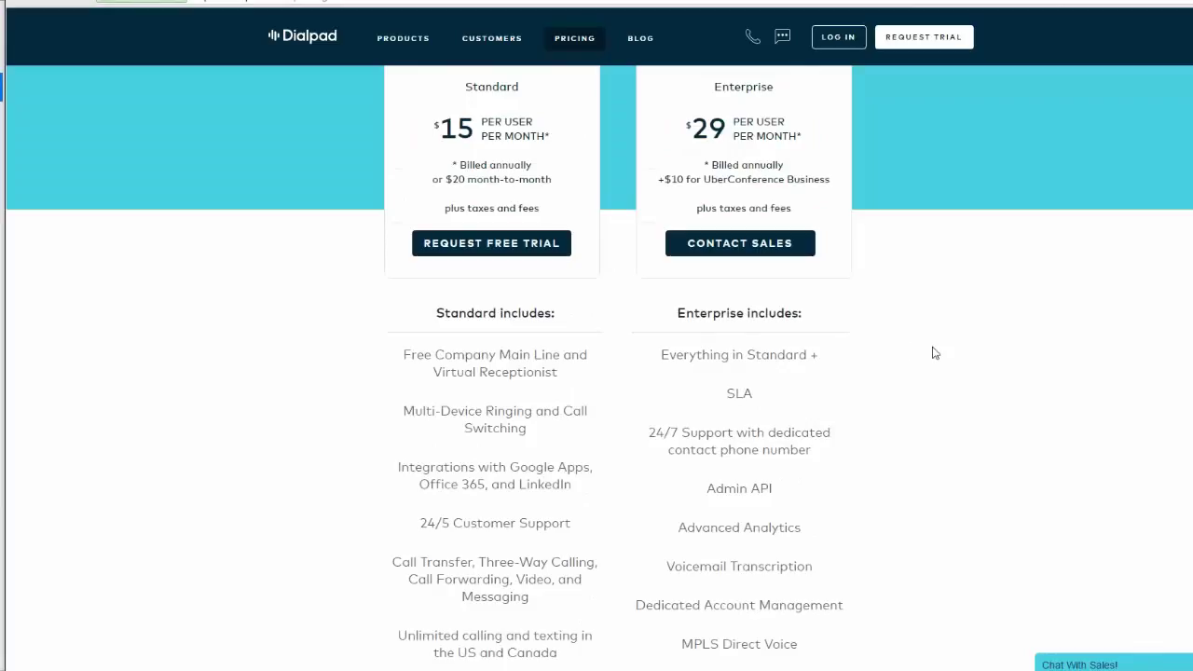
scroll(1073, 431, "up", 2)
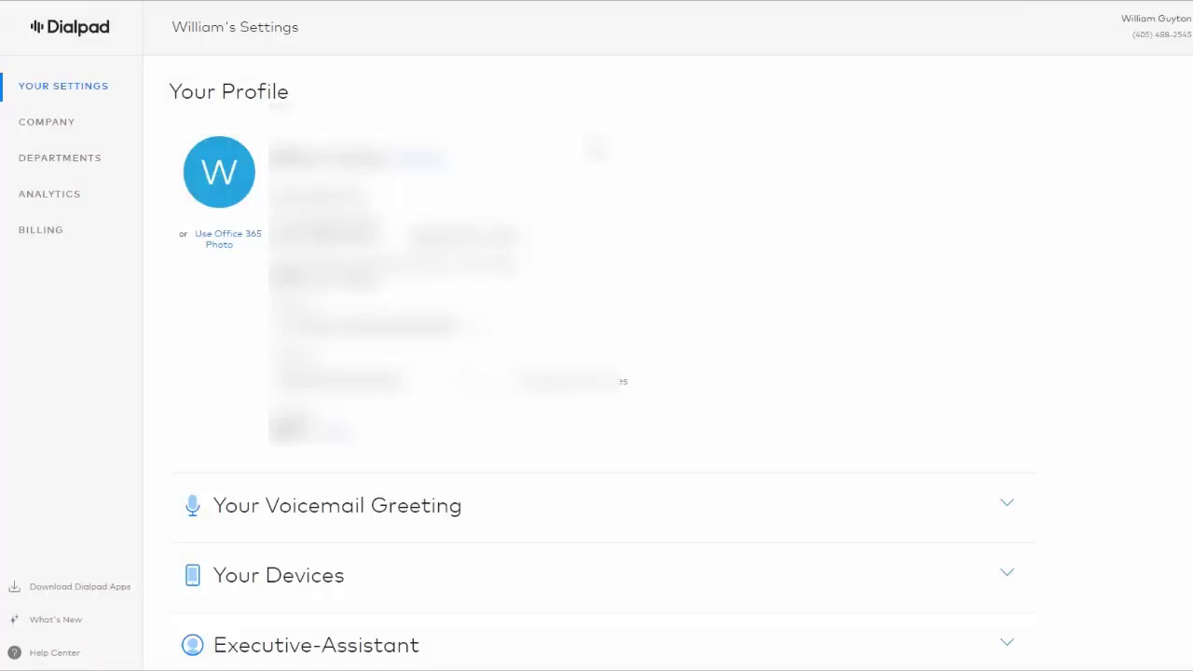
Step: Return to the Dialpad web settings and review the current plan in the Billing Summary, closing the PuTTY Configuration window
scroll(695, 175, "down", 1)
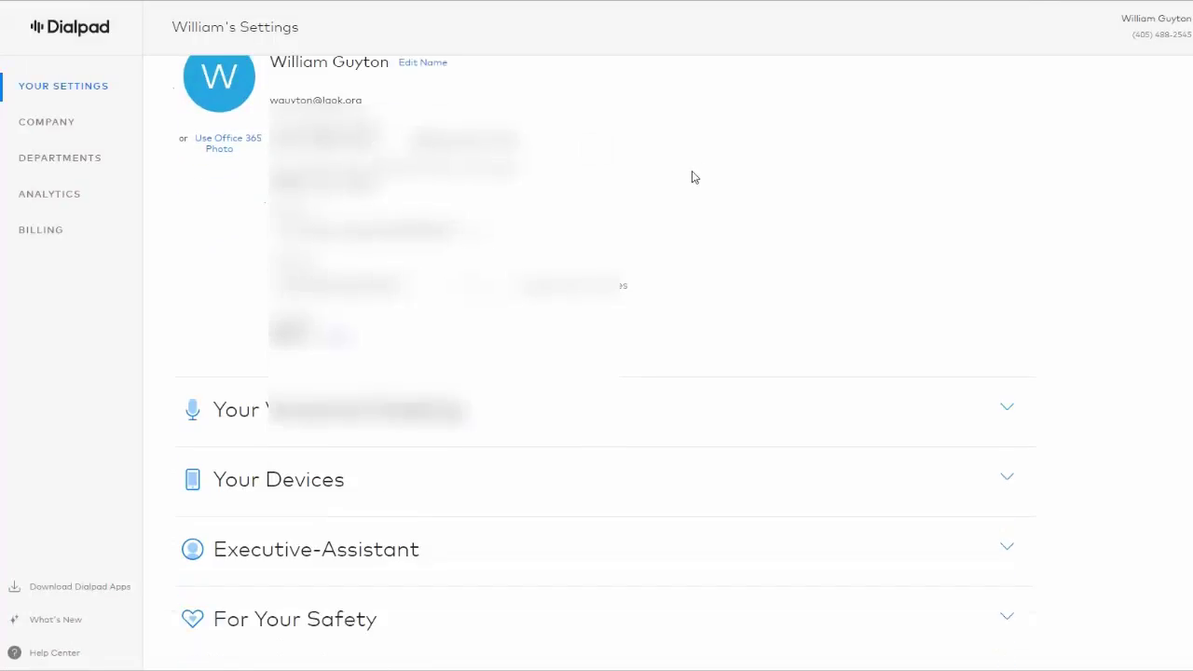
left_click(41, 230)
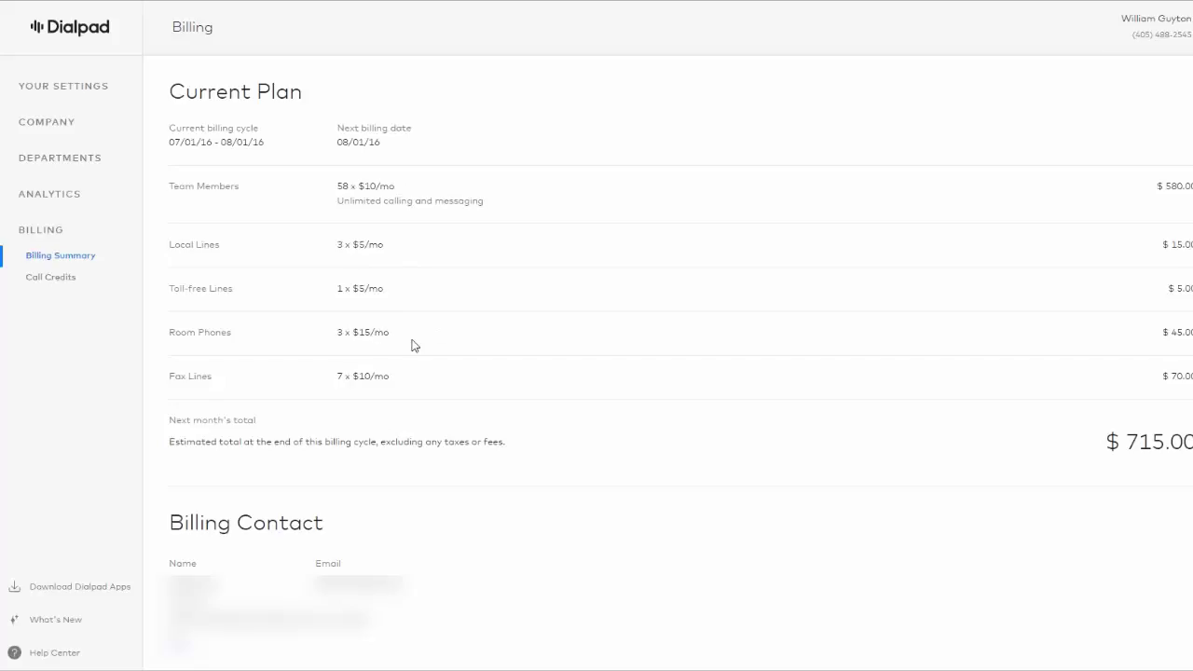
scroll(447, 341, "down", 1)
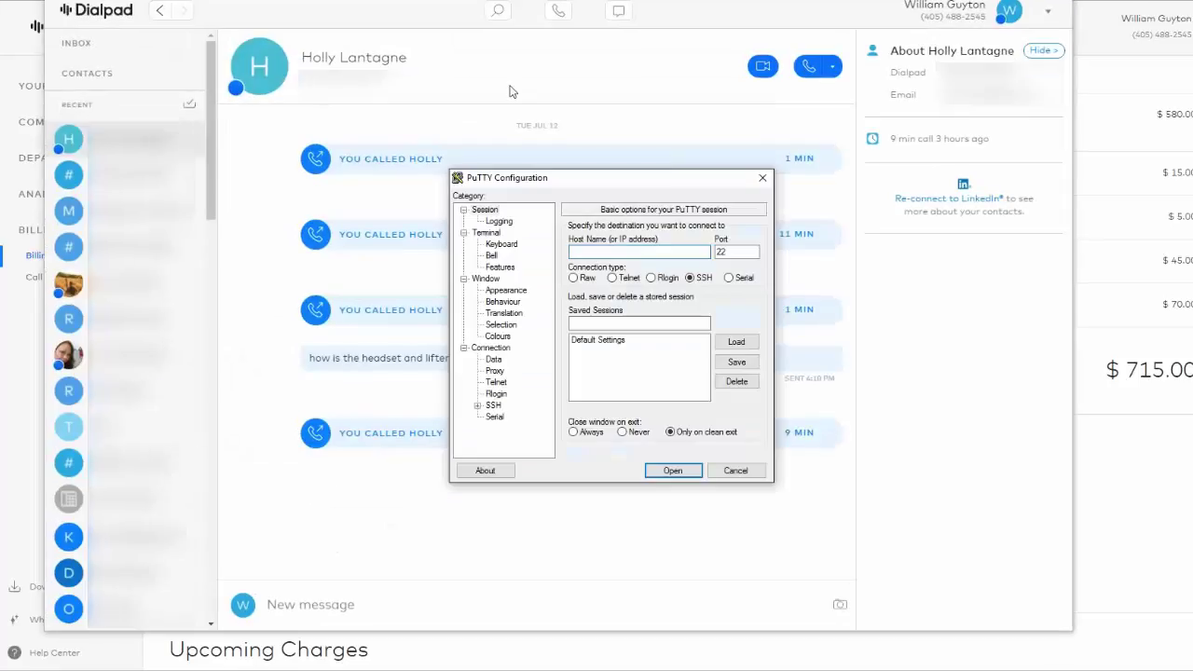
left_click(763, 177)
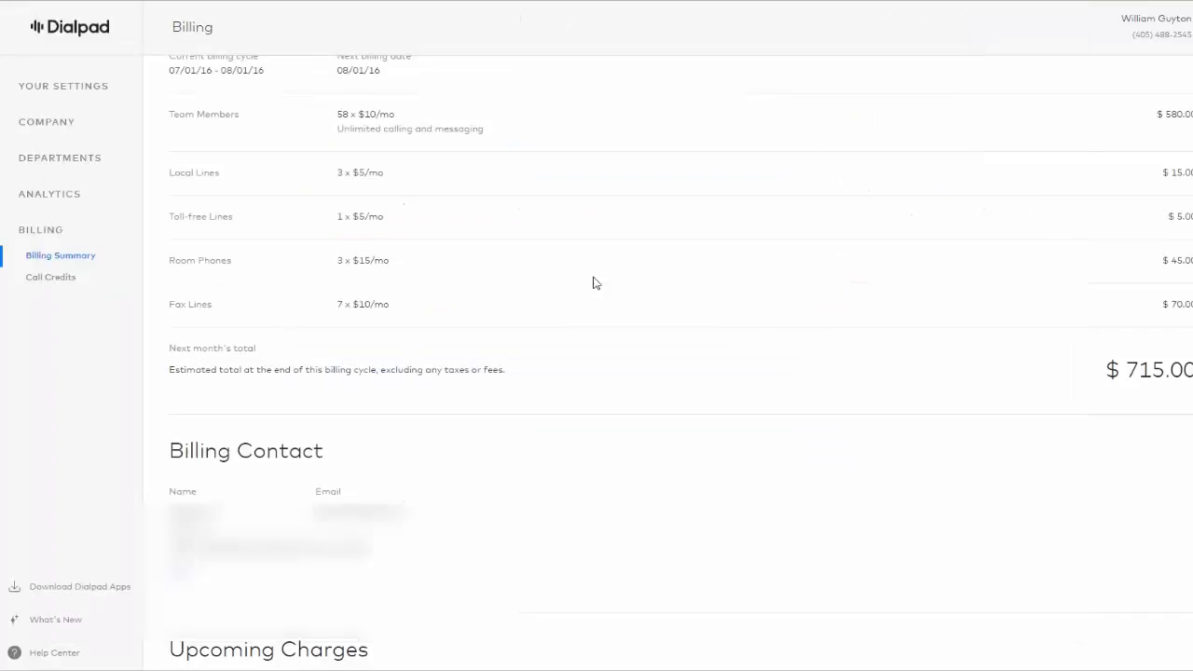
scroll(581, 314, "up", 2)
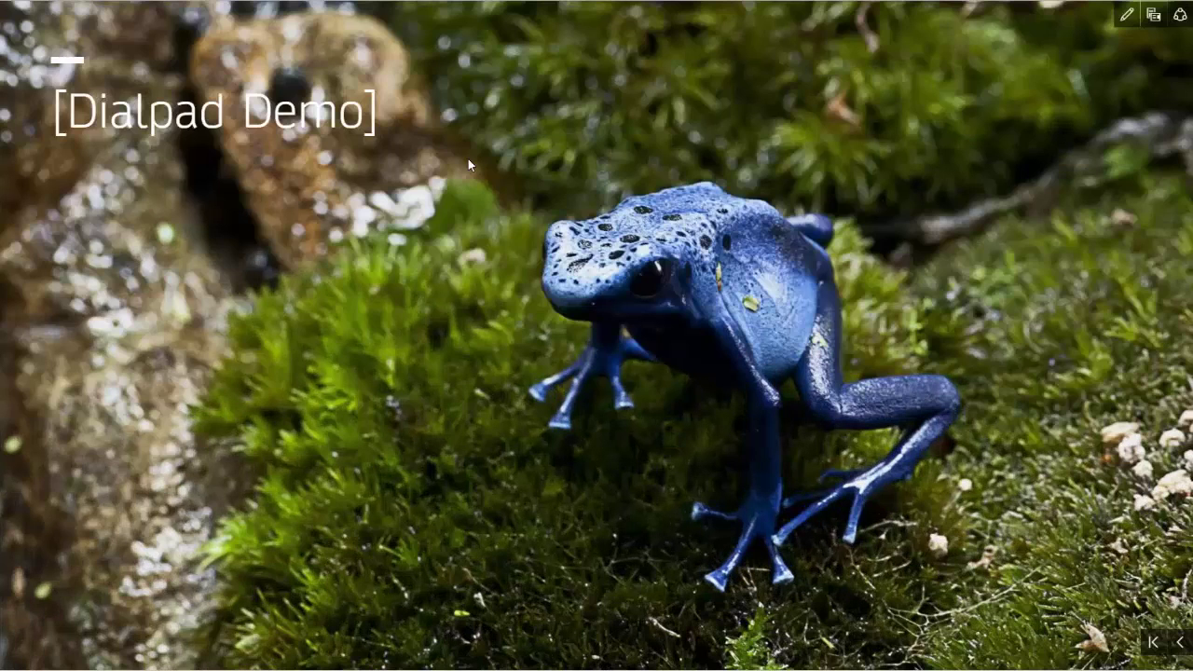
Step: Switch to the presentation slideshow and advance one slide past the Dialpad Demo title
key("Right")
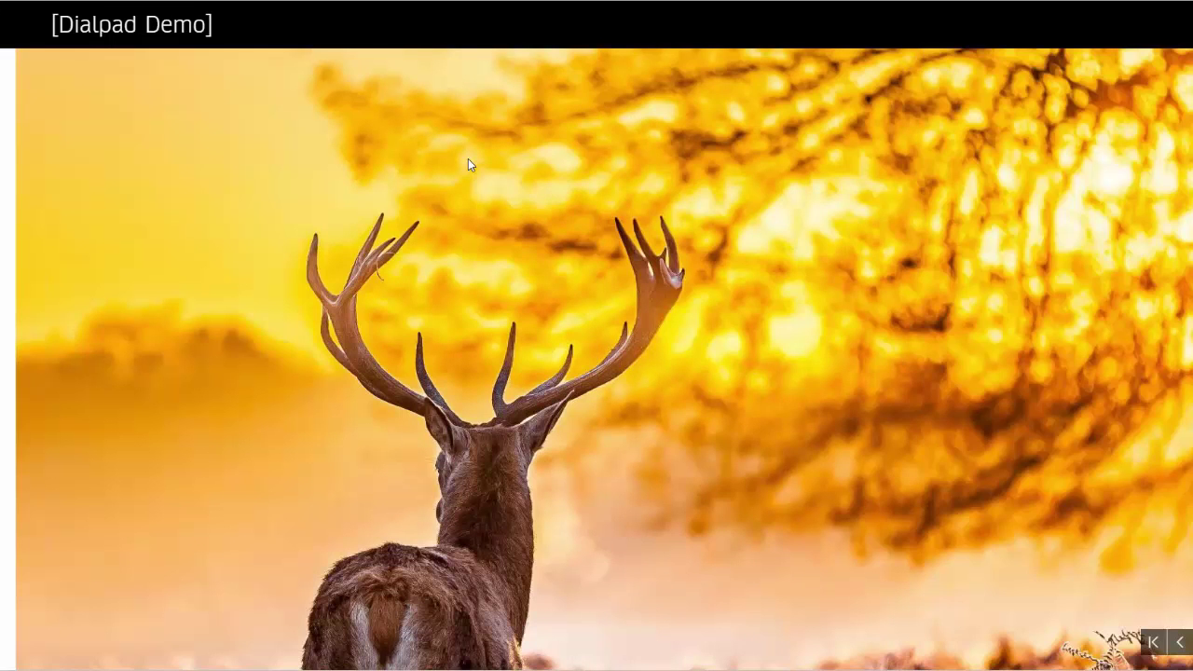